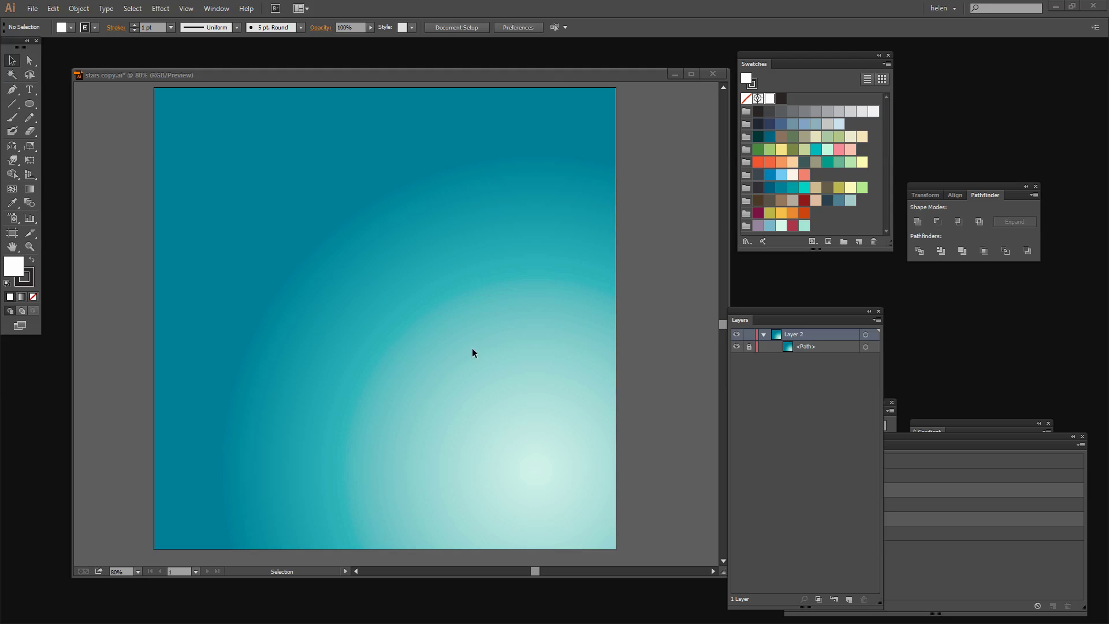
# - Create a new layer and draw a large circle over the gradient
pyautogui.click(849, 598)
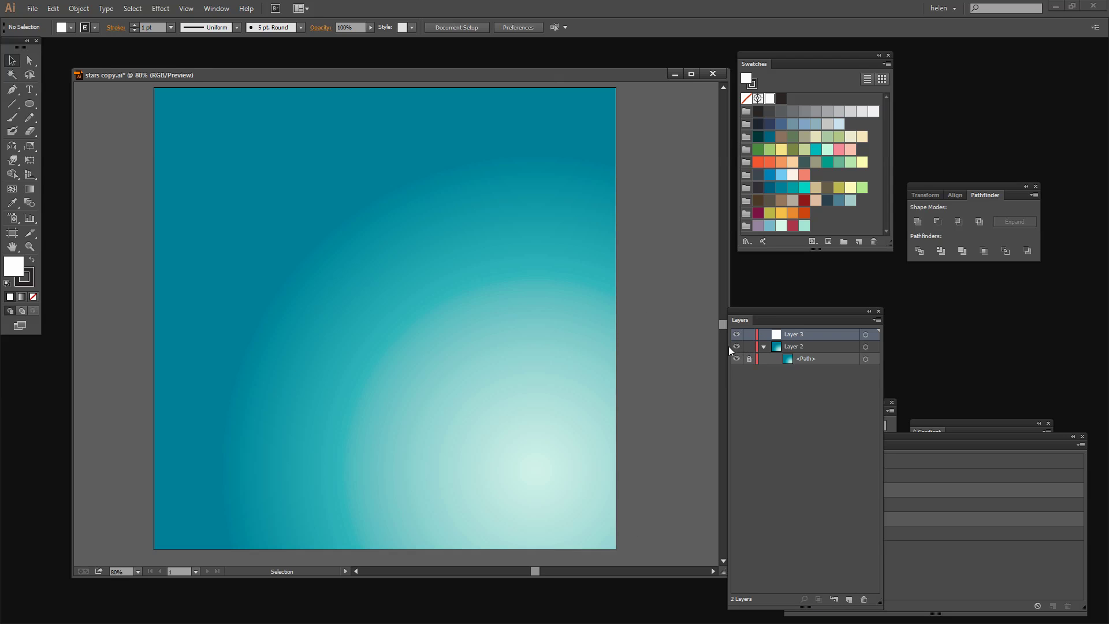
pyautogui.click(763, 347)
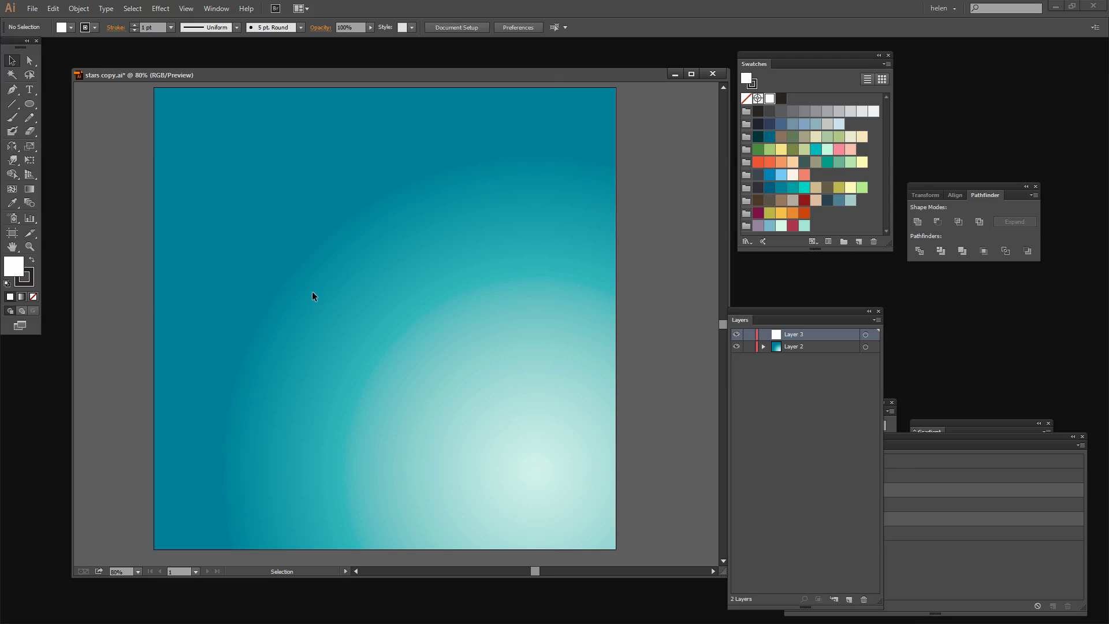
pyautogui.click(27, 102)
pyautogui.moveTo(224, 153); pyautogui.dragTo(492, 474)
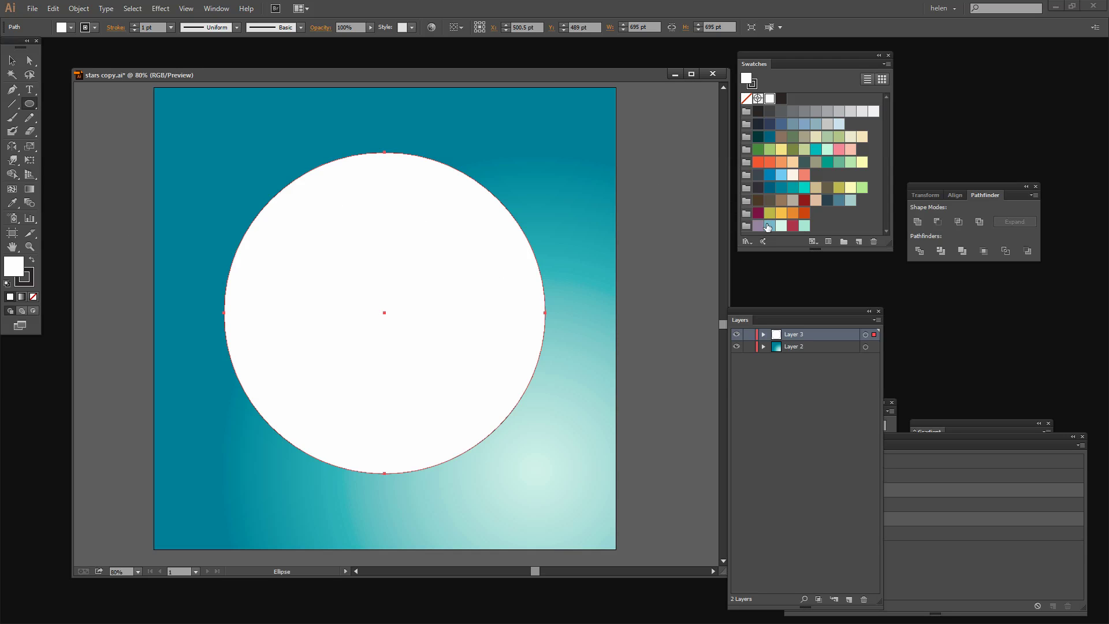
# - Give the circle a pale aqua fill and a 14 pt light blue outline
pyautogui.click(804, 226)
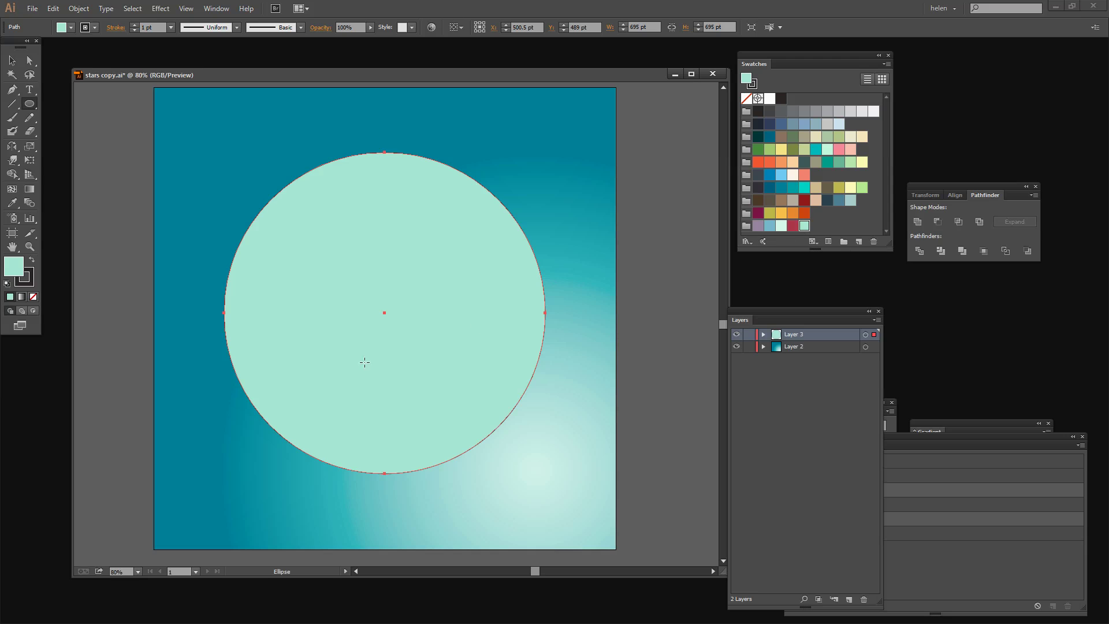
pyautogui.click(29, 283)
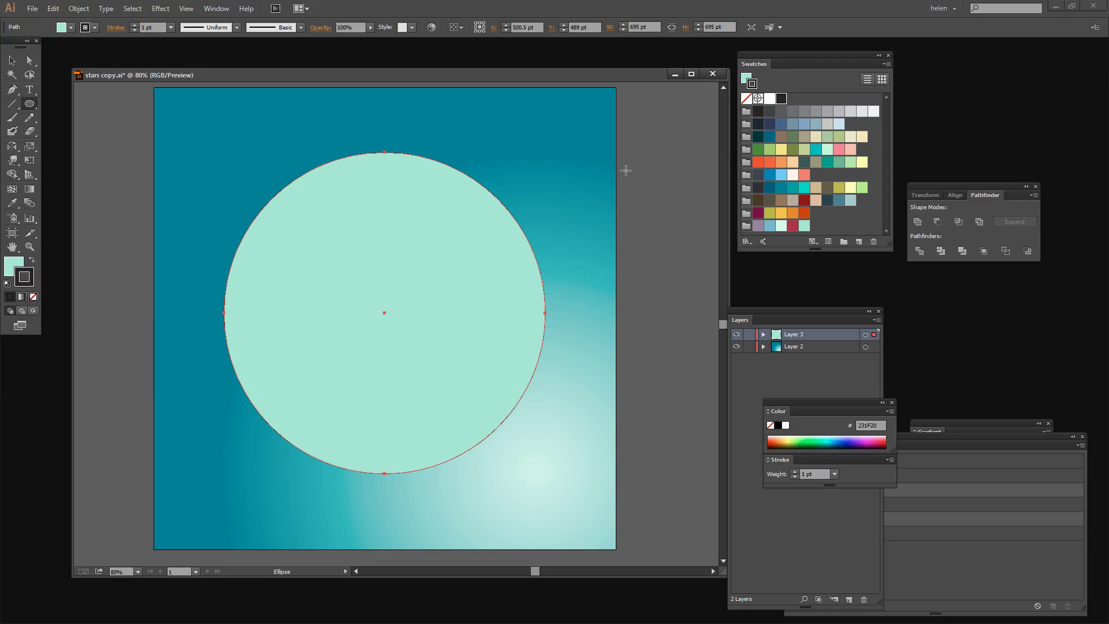
pyautogui.click(771, 227)
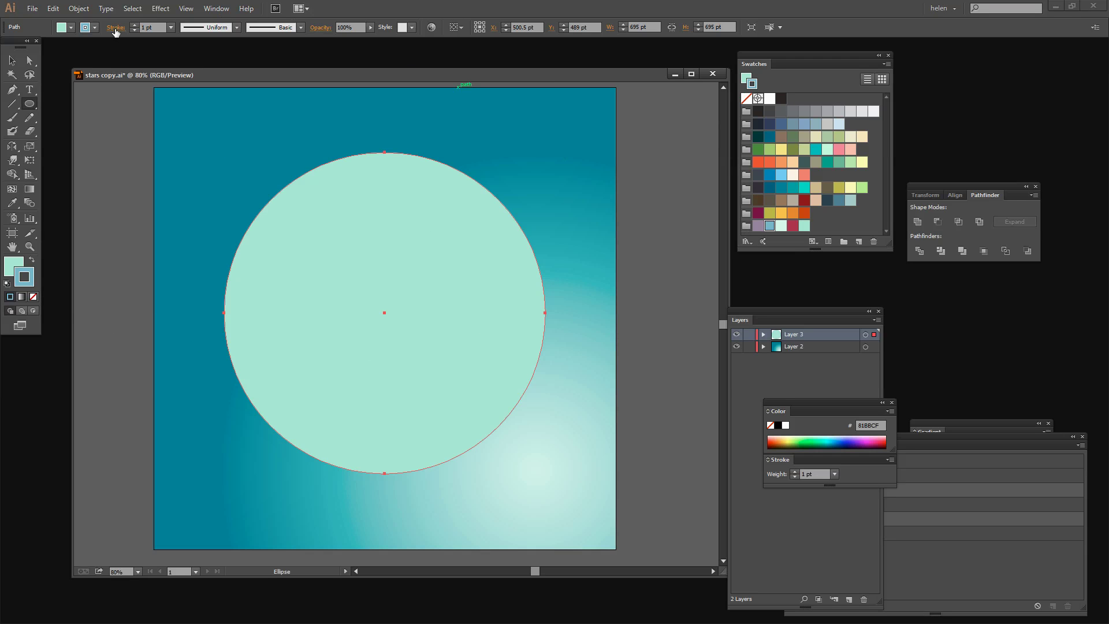
pyautogui.click(134, 25)
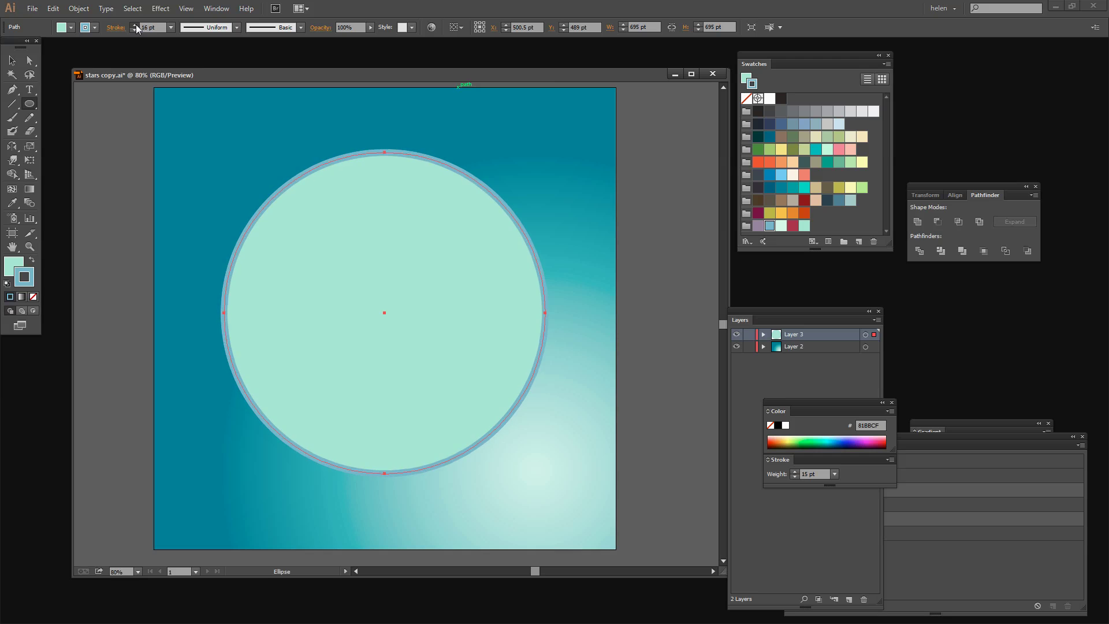
pyautogui.click(135, 30)
pyautogui.click(135, 30)
# - Float the Appearance panel beside the canvas and duplicate the circle's fill
pyautogui.moveTo(920, 435); pyautogui.dragTo(758, 350)
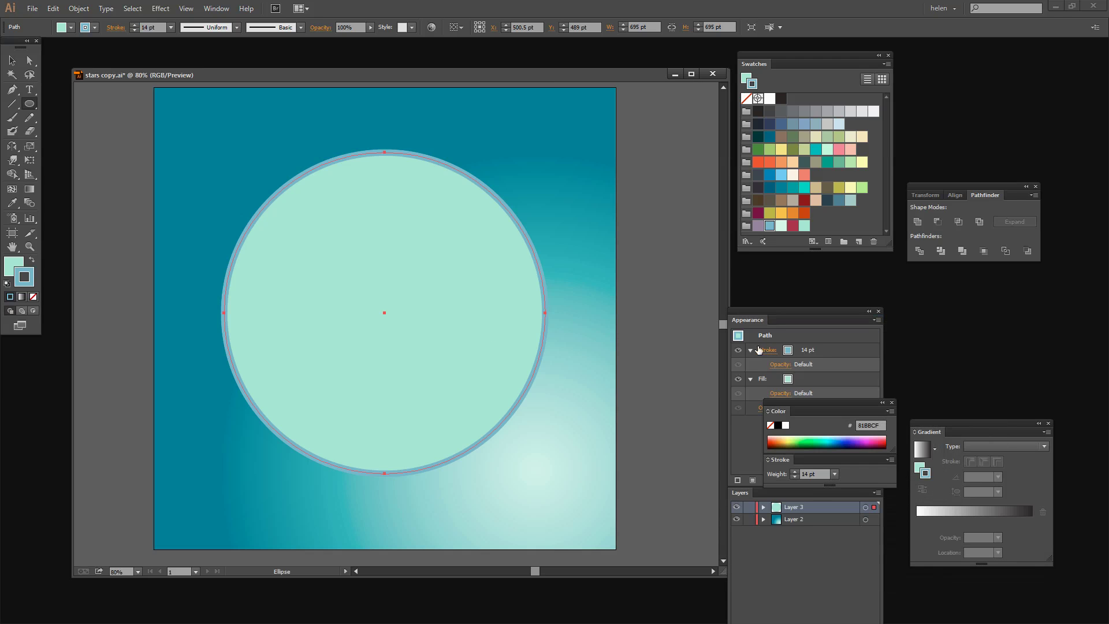
pyautogui.moveTo(750, 311); pyautogui.dragTo(640, 268)
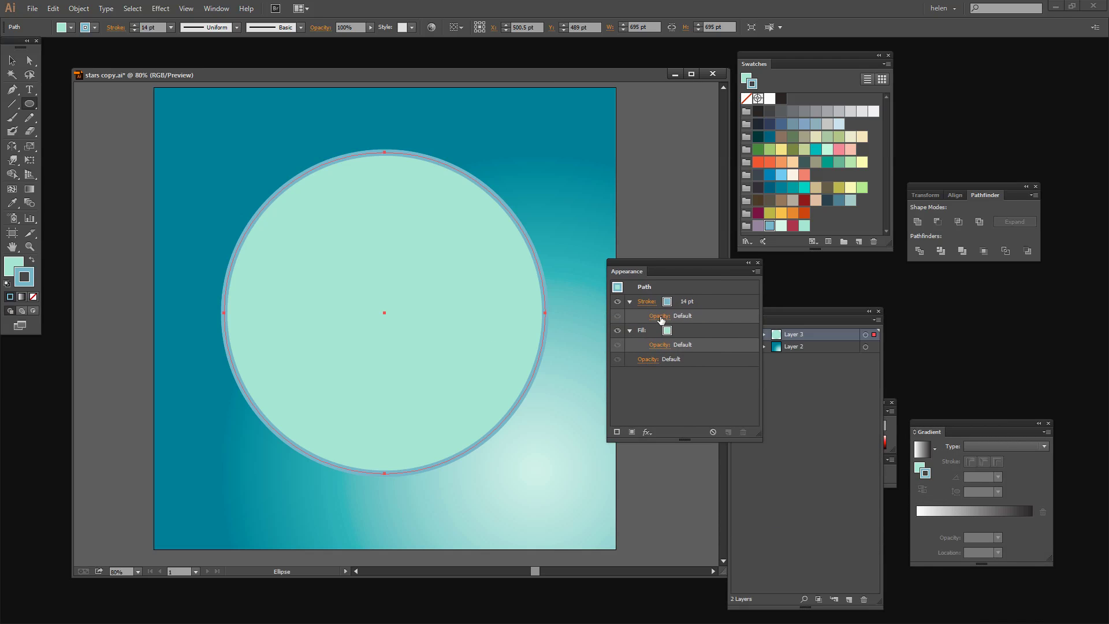
pyautogui.click(685, 329)
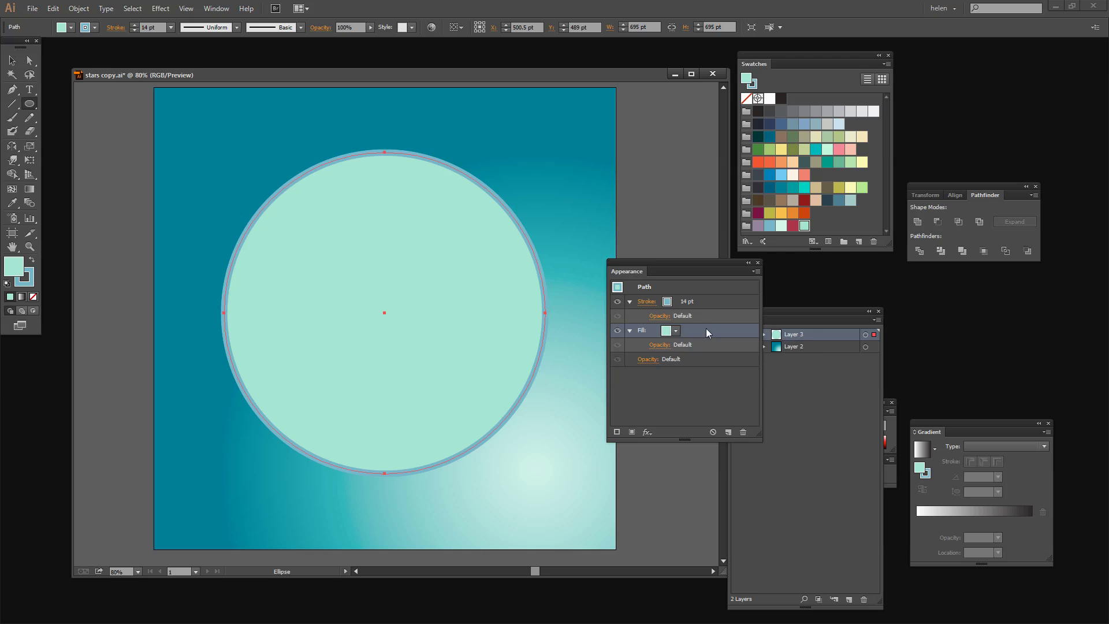
pyautogui.moveTo(706, 328); pyautogui.dragTo(729, 432)
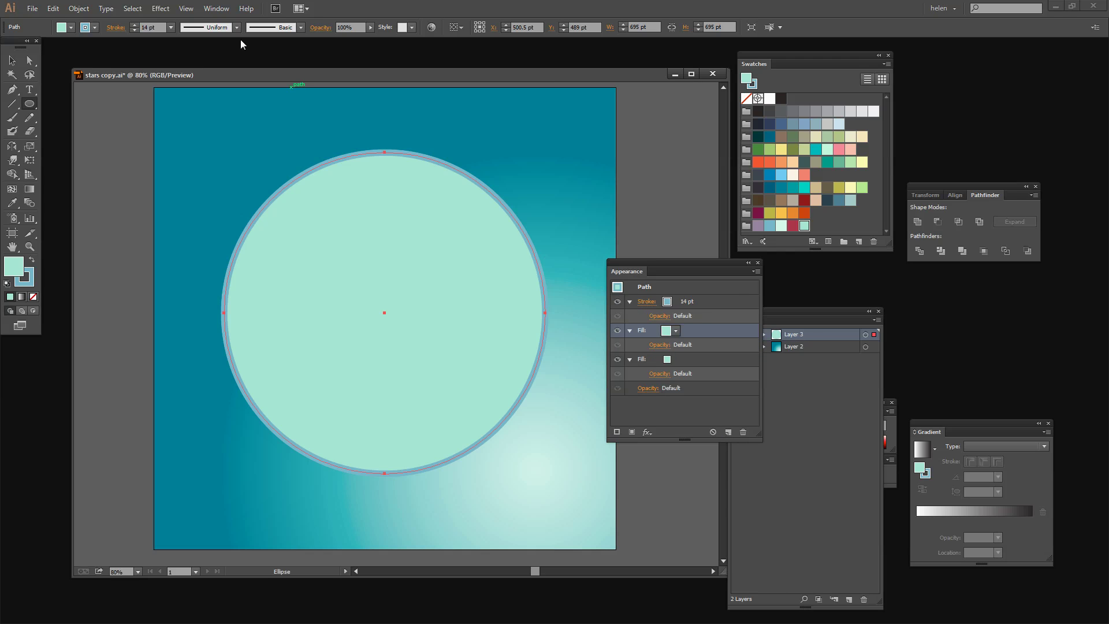
# - Set the upper duplicated fill to white
pyautogui.click(217, 10)
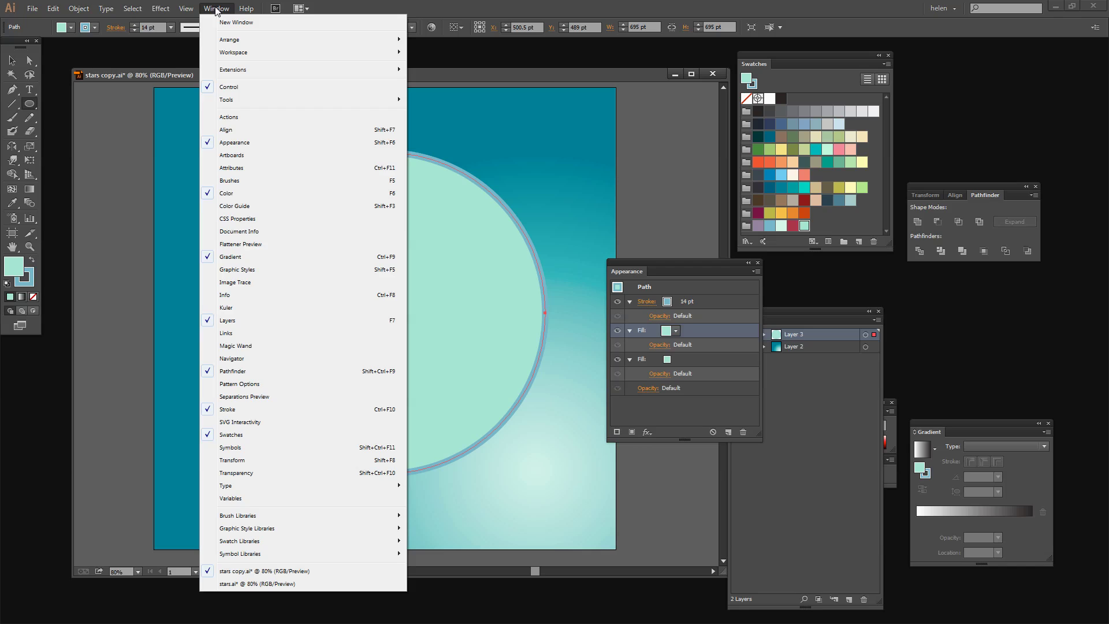
pyautogui.click(458, 74)
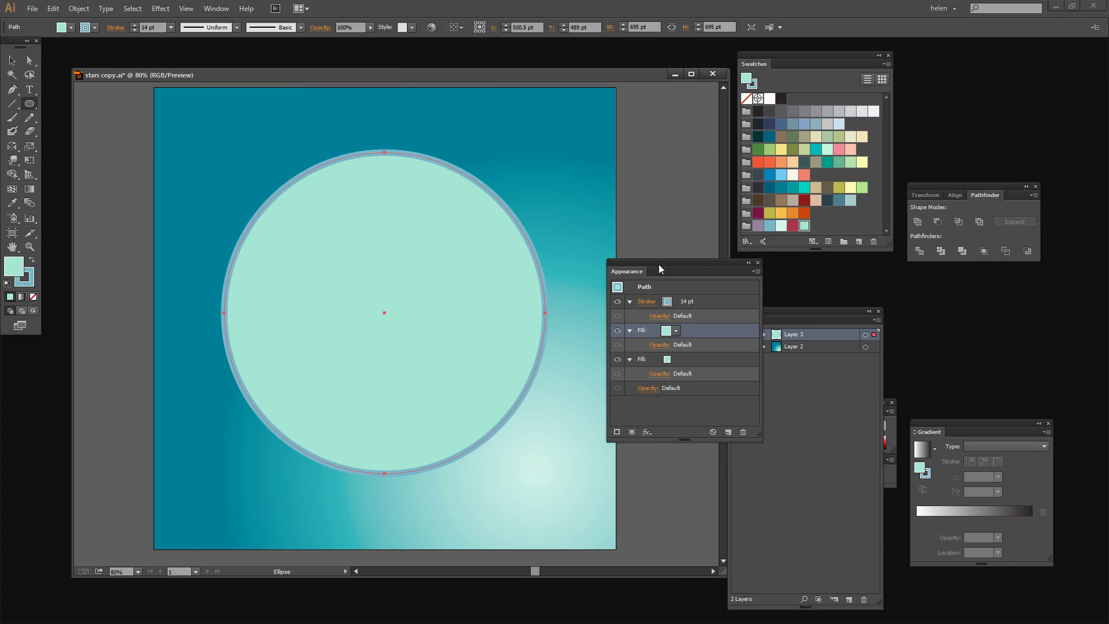
pyautogui.click(676, 331)
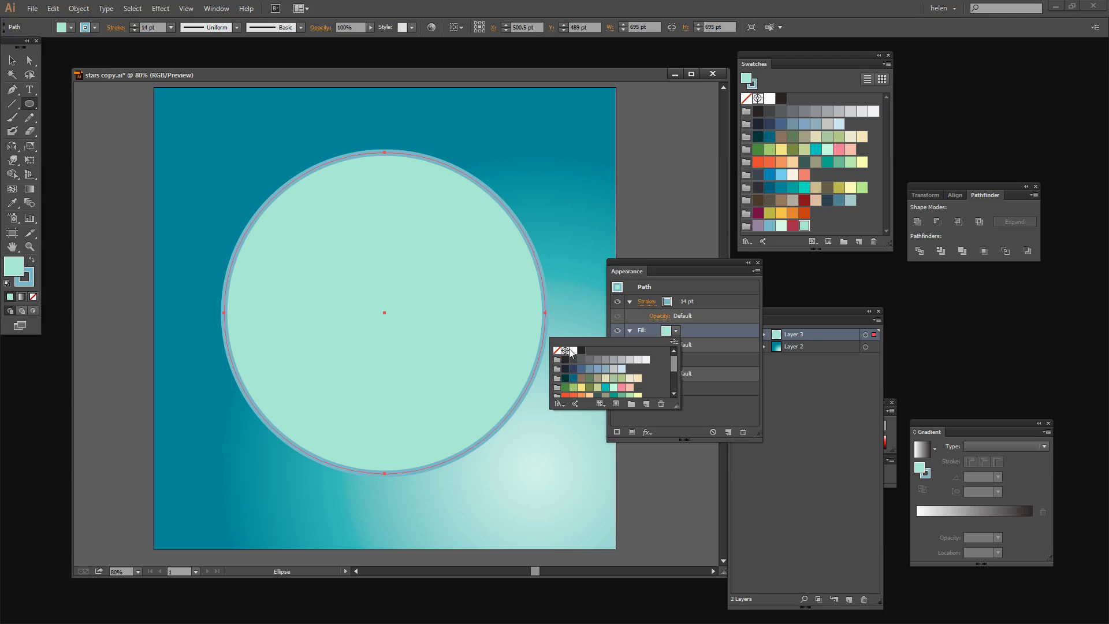
pyautogui.click(572, 351)
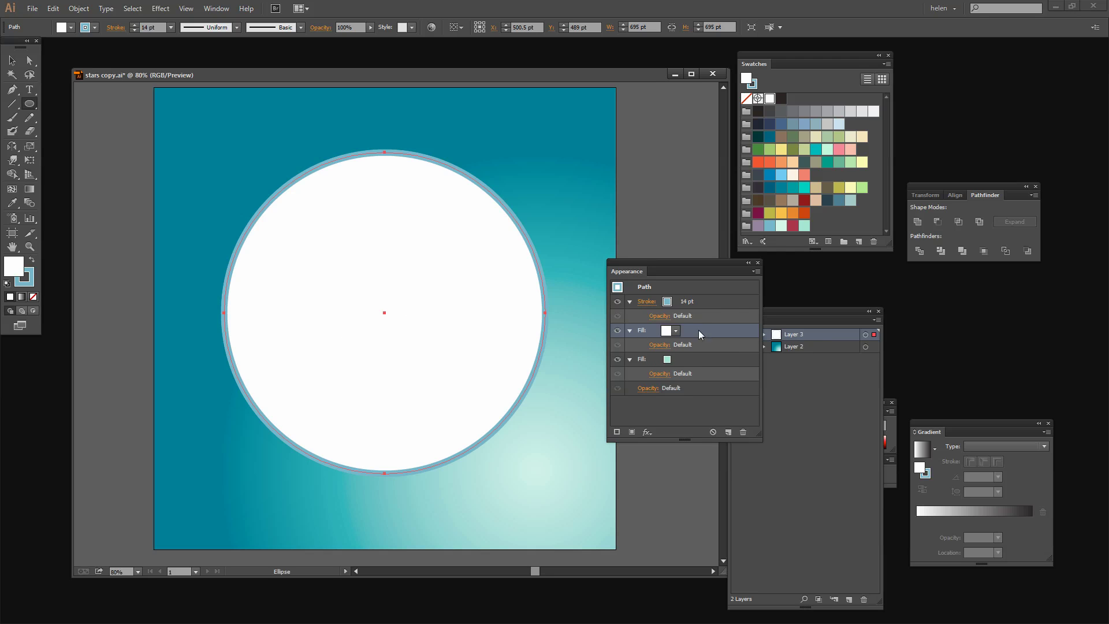
# - Apply a Transform effect scaling the white fill to 60% horizontally and vertically
pyautogui.click(160, 8)
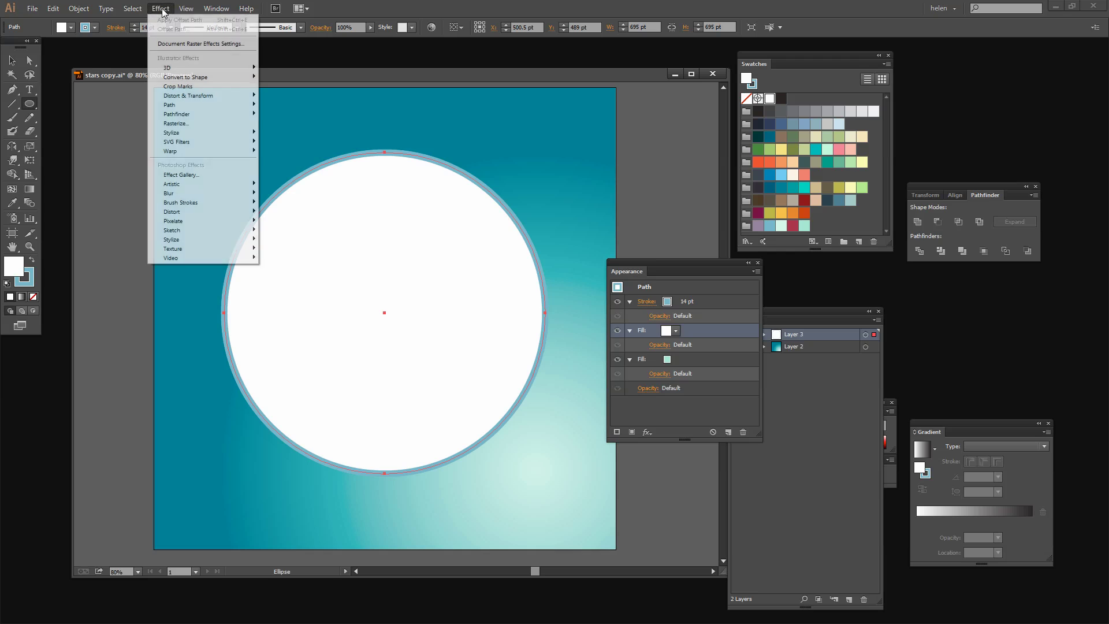
pyautogui.moveTo(181, 97)
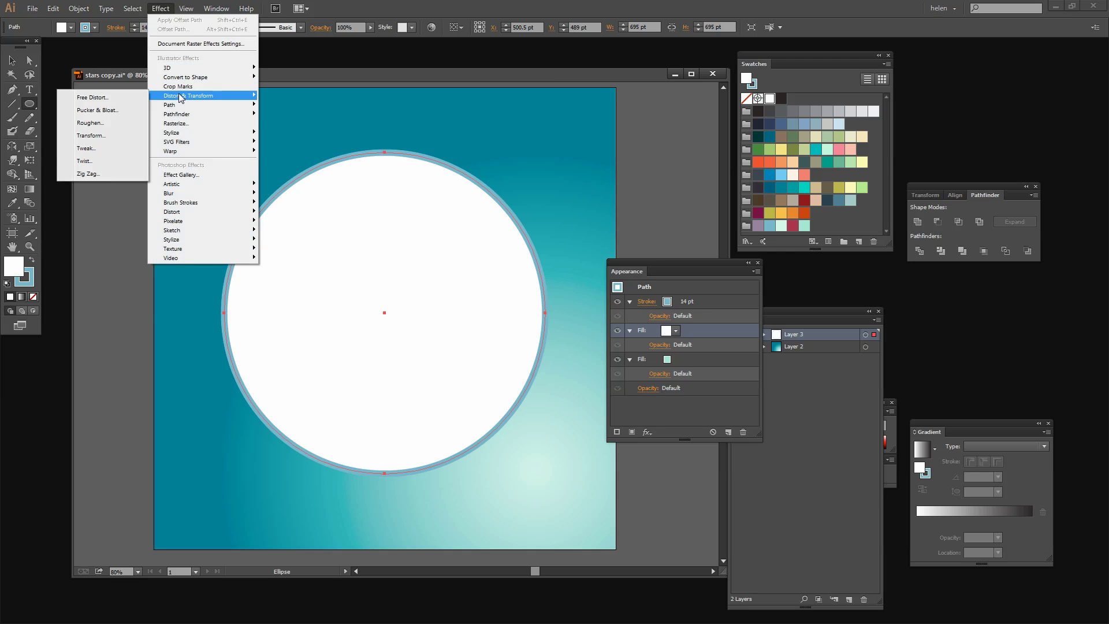
pyautogui.click(92, 137)
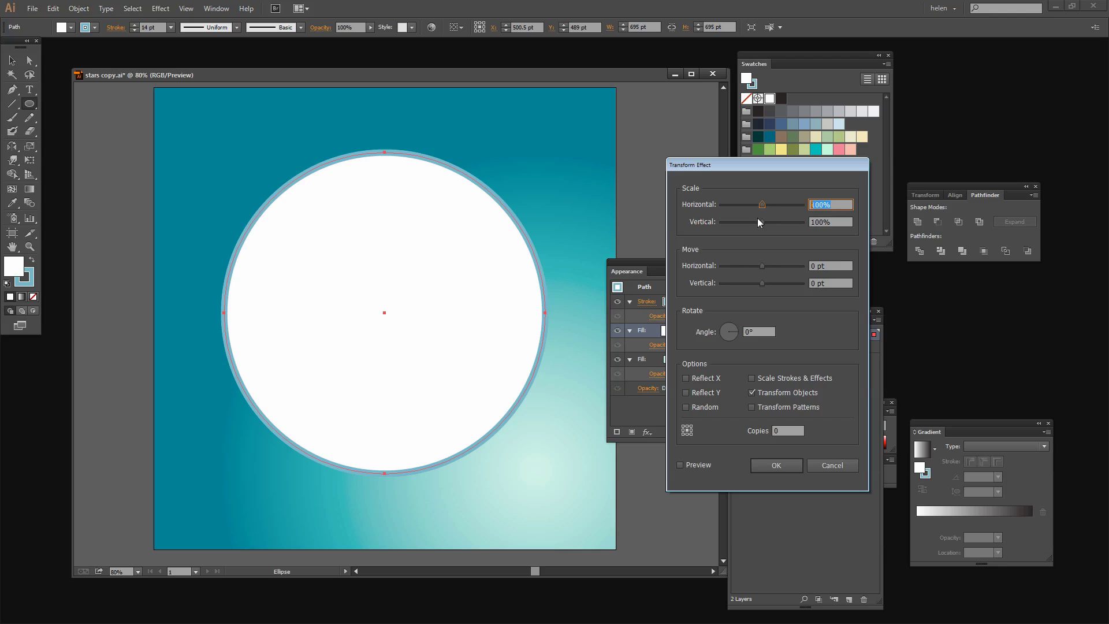
pyautogui.write('60')
pyautogui.press('Tab')
pyautogui.write('60')
pyautogui.press('Tab')
pyautogui.click(681, 463)
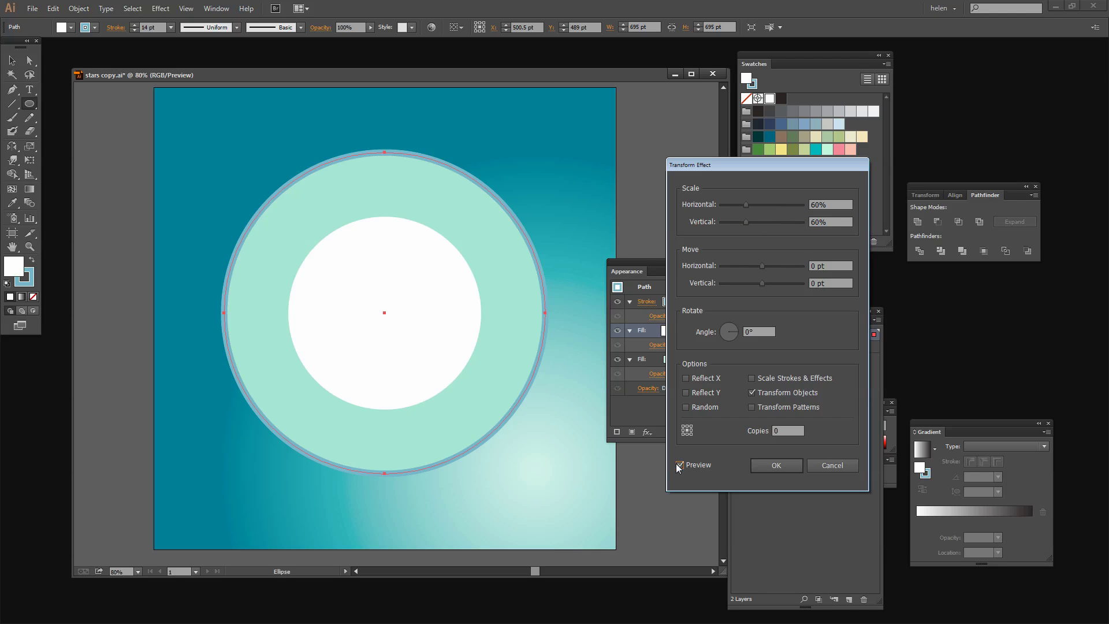
pyautogui.click(778, 465)
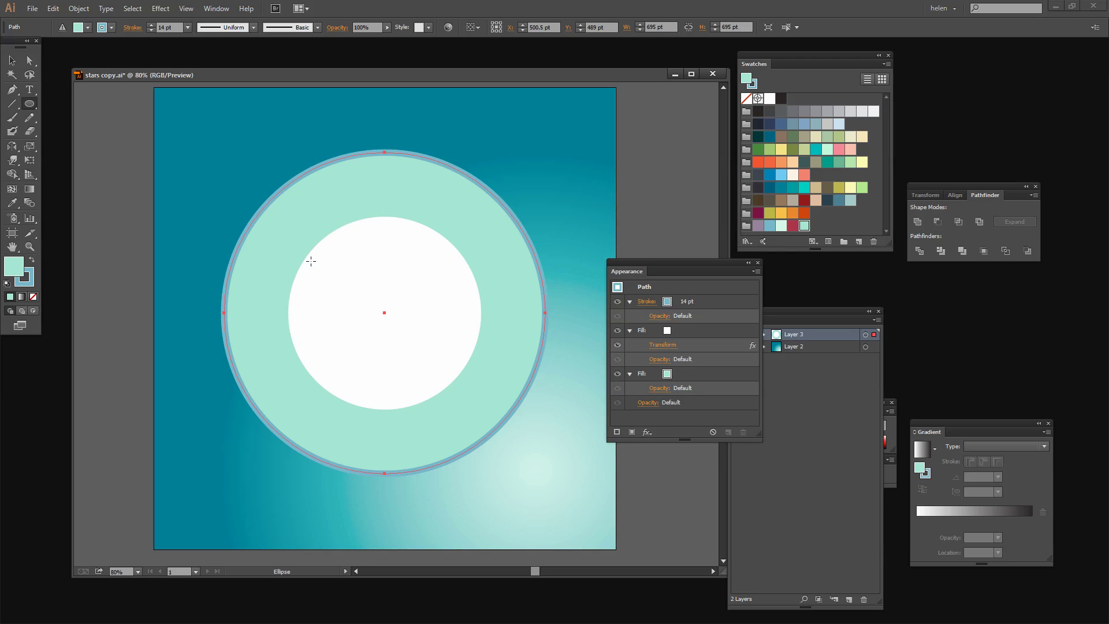
# - Add a second 14 pt stroke and copy the white fill's Transform effect onto it
pyautogui.click(617, 431)
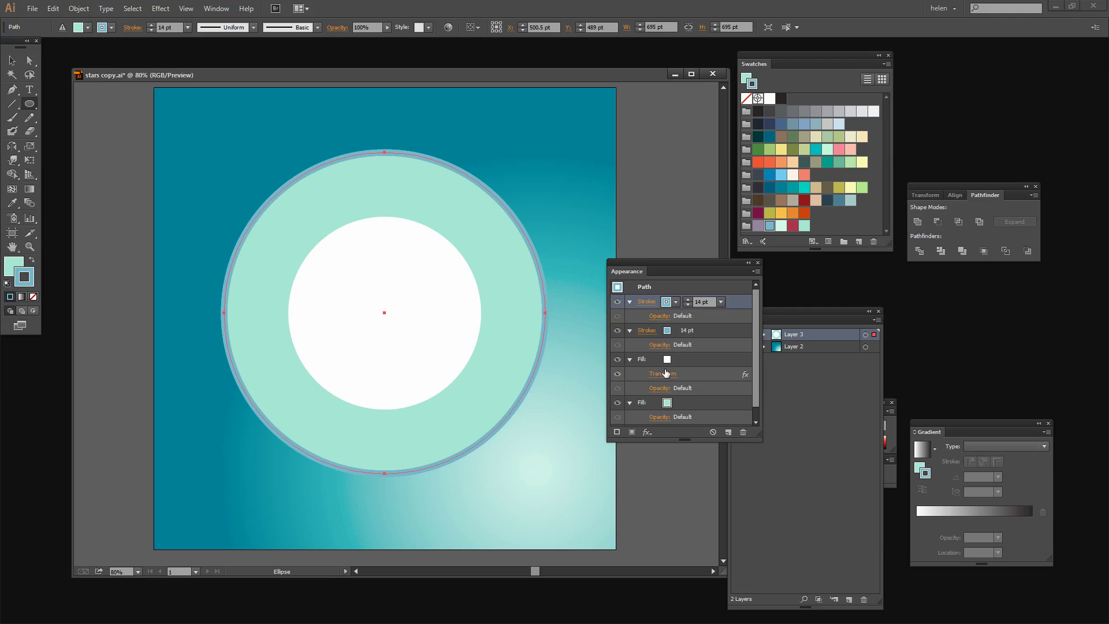
pyautogui.click(708, 372)
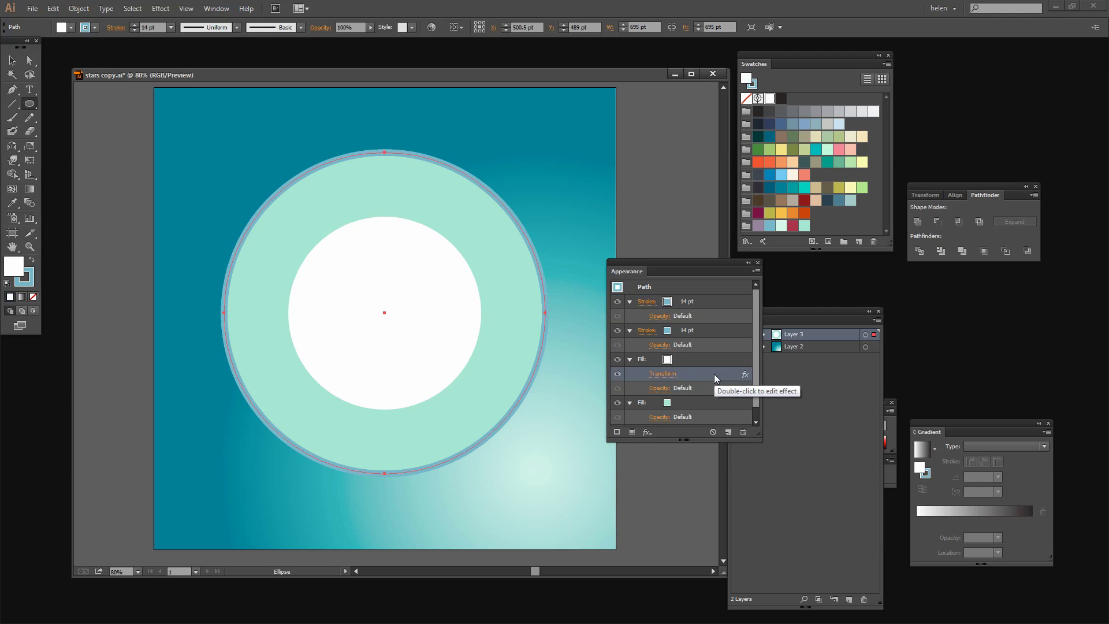
pyautogui.moveTo(714, 373); pyautogui.dragTo(728, 431)
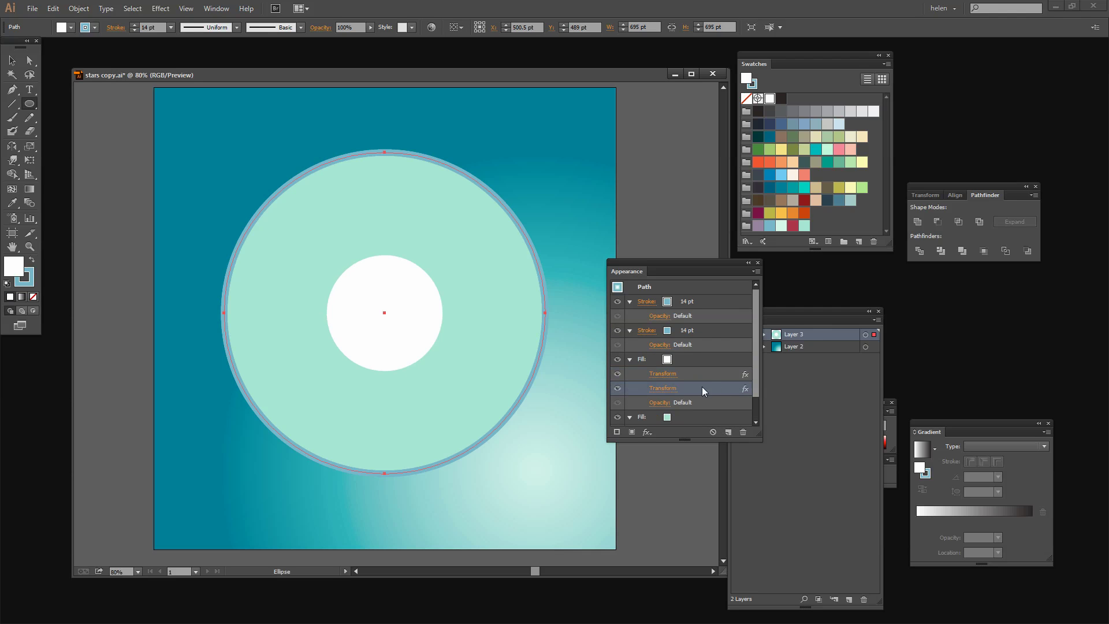
pyautogui.moveTo(695, 373)
pyautogui.mouseDown()
pyautogui.moveTo(694, 308)
pyautogui.moveTo(683, 309)
pyautogui.mouseUp()
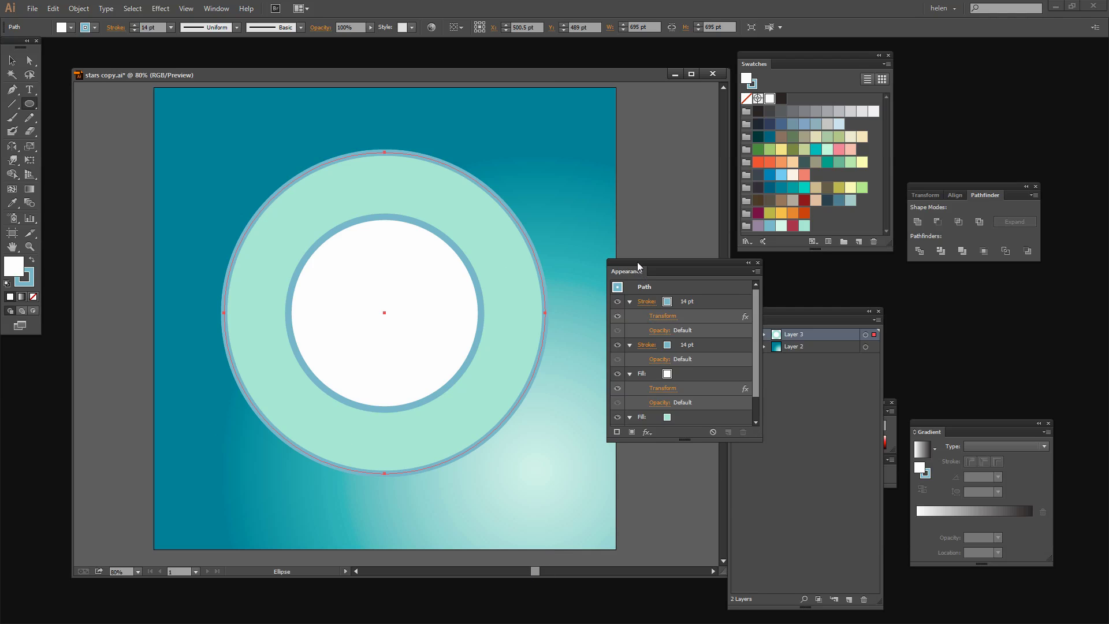
pyautogui.moveTo(636, 261); pyautogui.dragTo(712, 383)
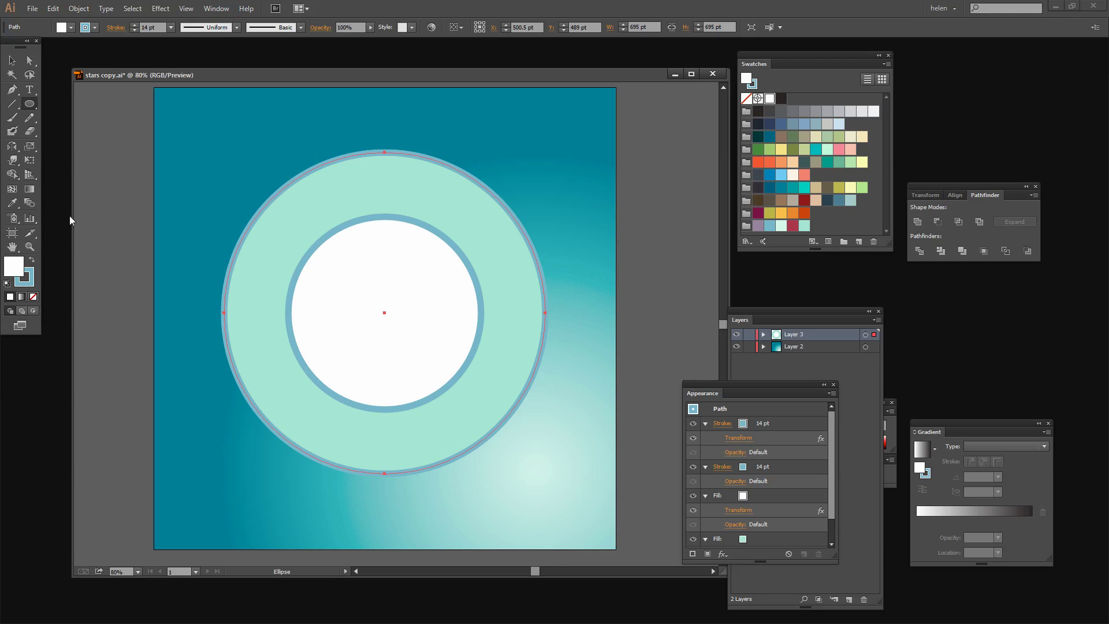
pyautogui.click(19, 108)
pyautogui.click(30, 104)
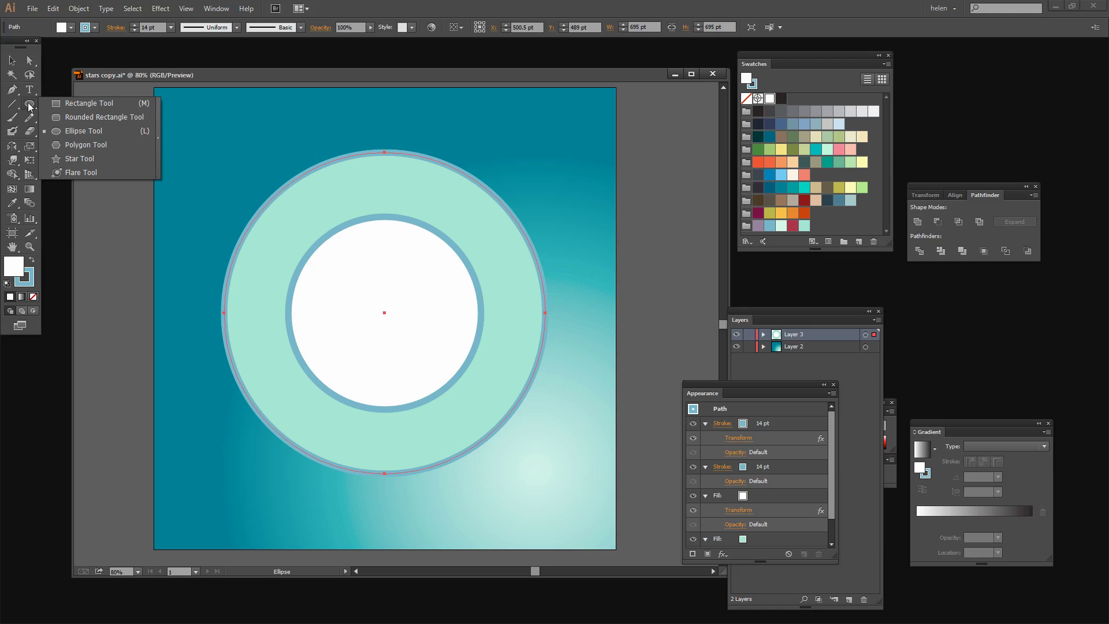
pyautogui.click(68, 158)
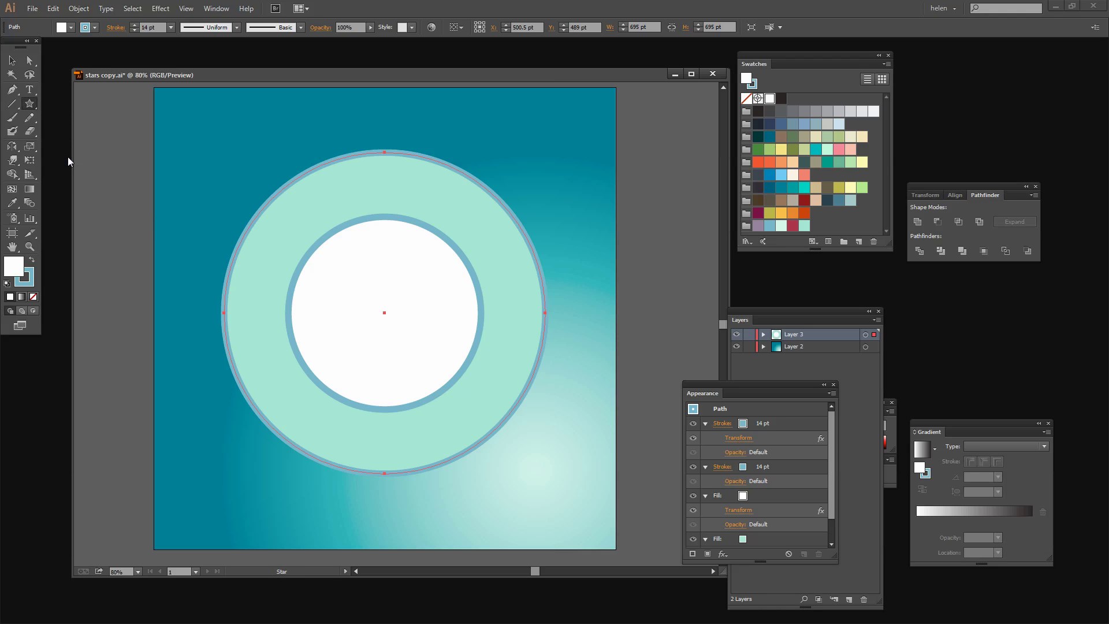
pyautogui.click(220, 157)
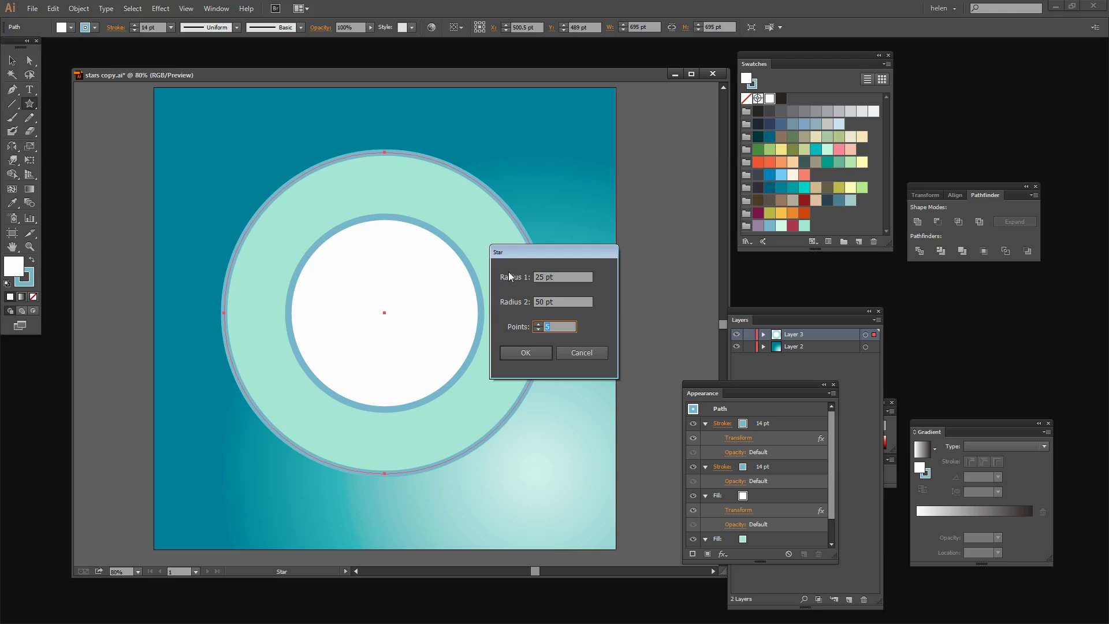
pyautogui.click(585, 354)
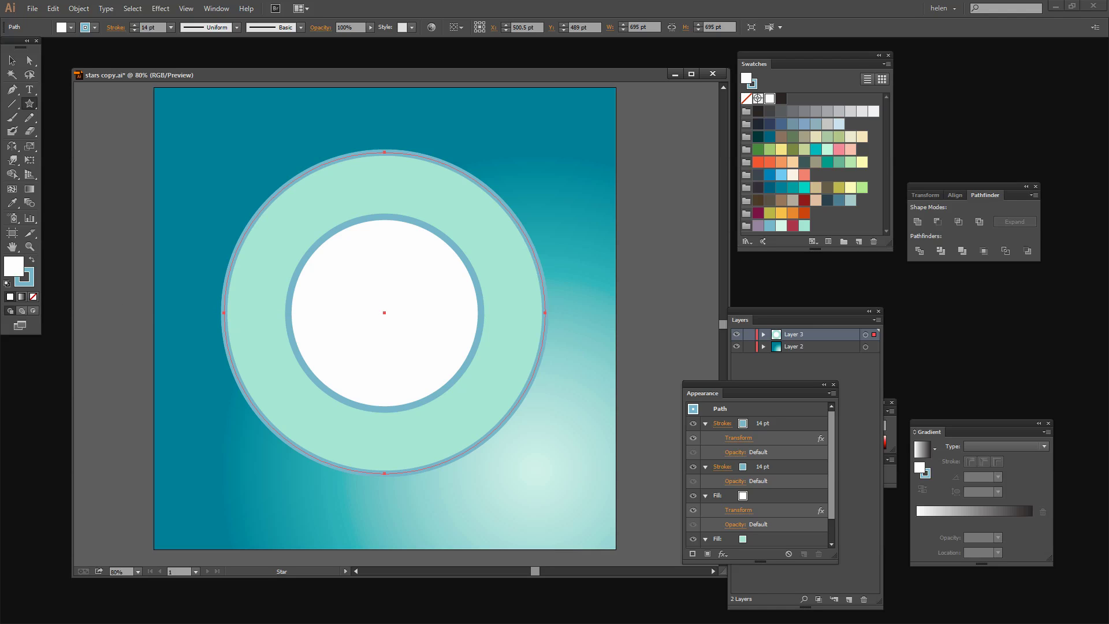
pyautogui.click(11, 60)
pyautogui.click(149, 506)
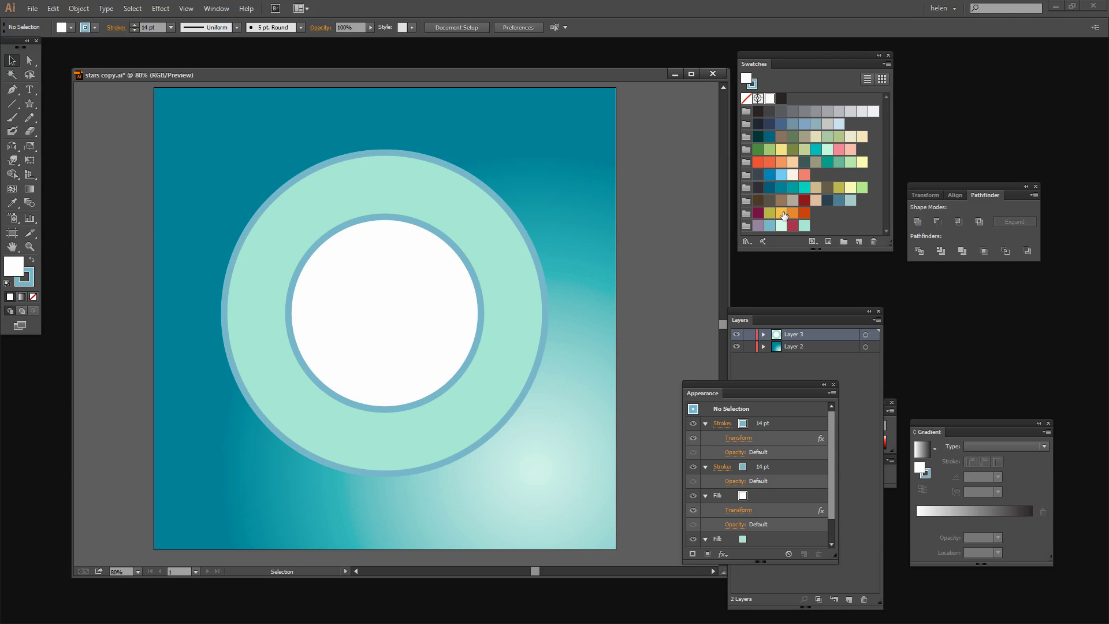
# - Set the fill to pale yellow and the stroke to crimson A72C49 at 7 pt
pyautogui.click(862, 163)
pyautogui.click(26, 284)
pyautogui.click(793, 225)
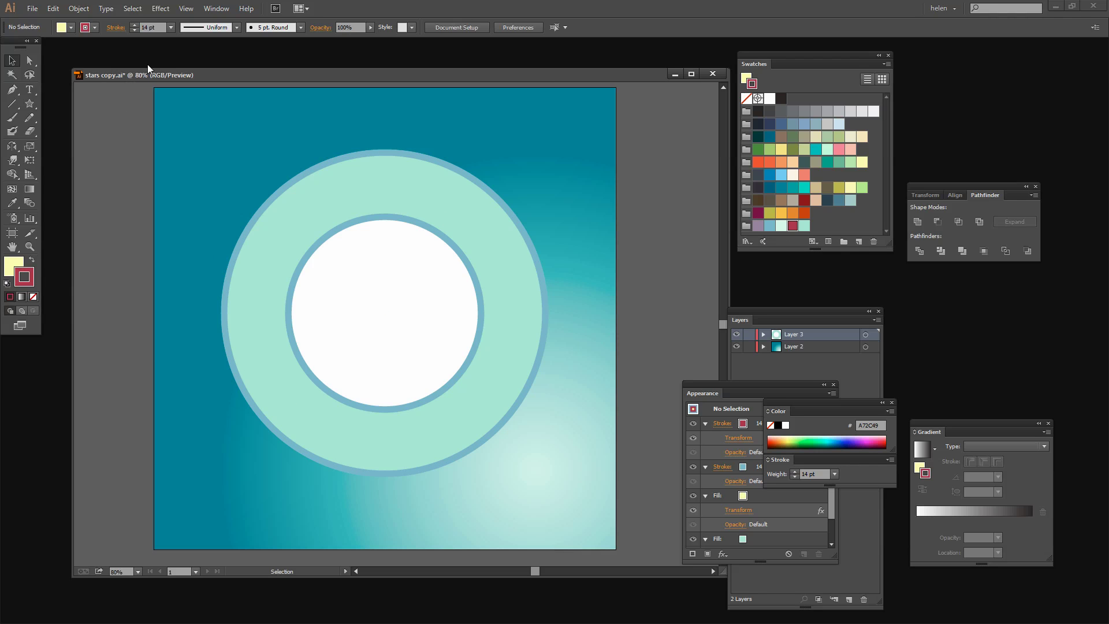
pyautogui.click(134, 30)
pyautogui.click(134, 25)
pyautogui.click(134, 24)
# - Draw a star inside the white centre circle, thicken its outline to 12 pt, and deselect
pyautogui.click(30, 104)
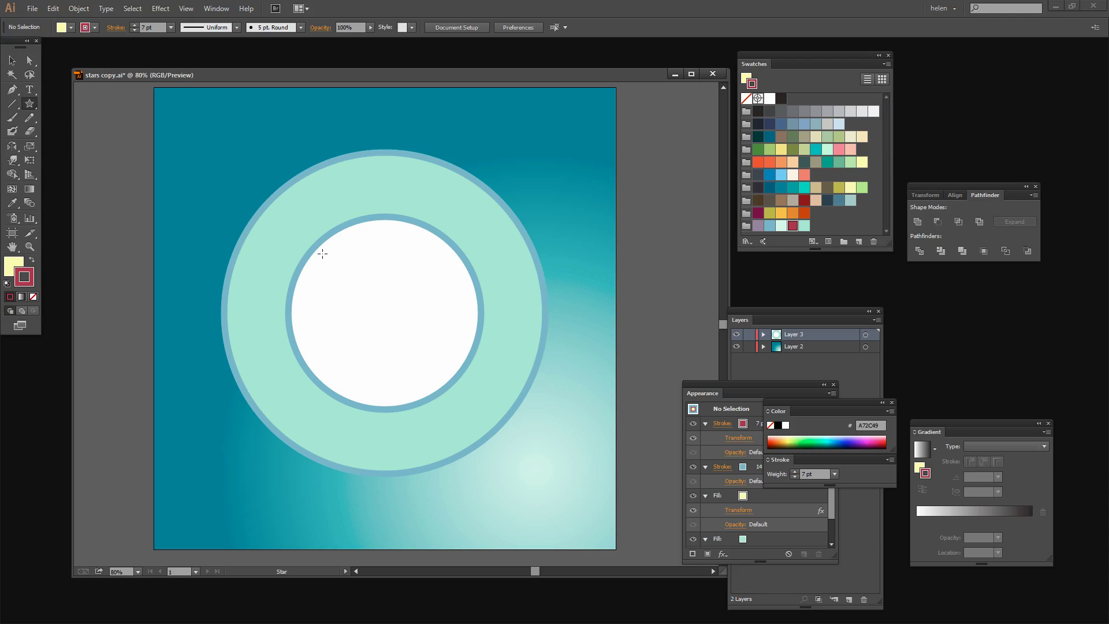
pyautogui.moveTo(329, 256); pyautogui.dragTo(372, 312)
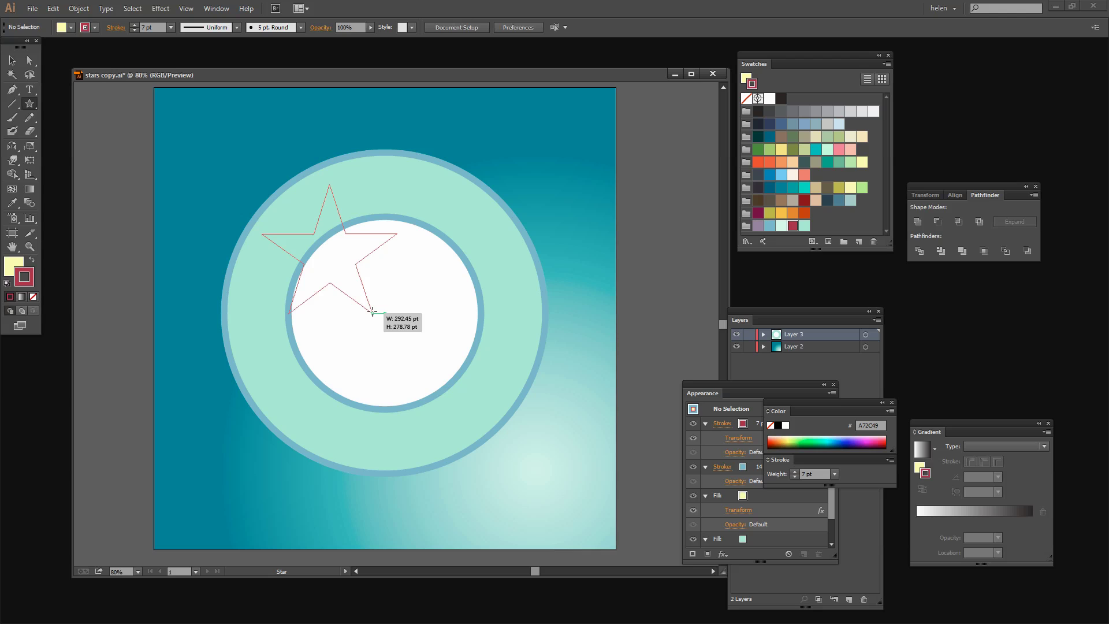
pyautogui.moveTo(372, 312)
pyautogui.mouseDown()
pyautogui.moveTo(435, 383)
pyautogui.moveTo(423, 367)
pyautogui.mouseUp()
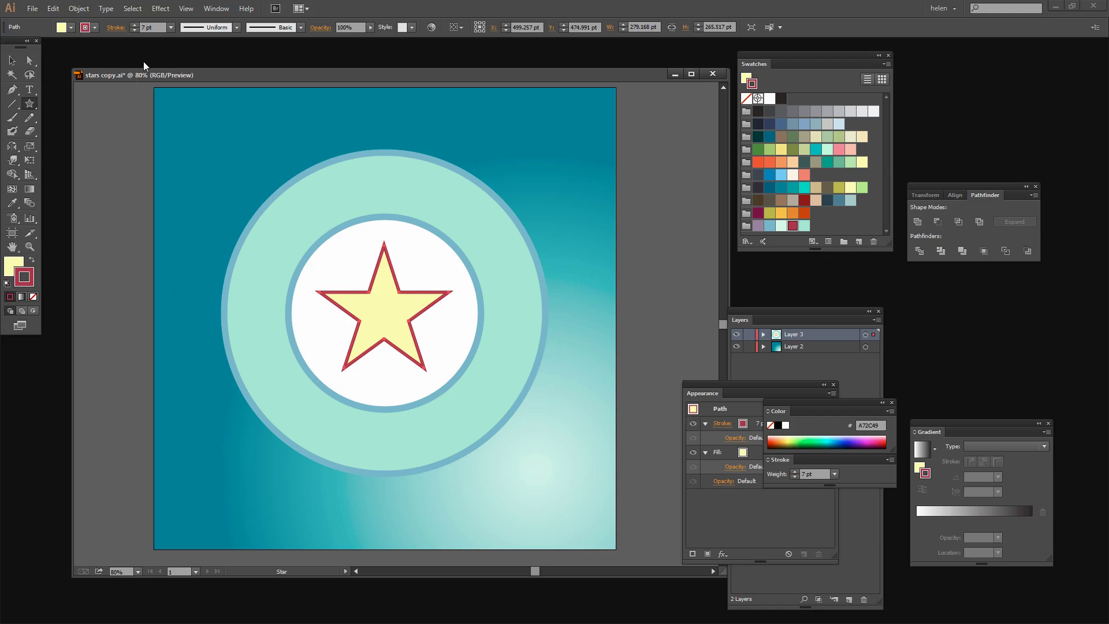
pyautogui.click(134, 25)
pyautogui.click(134, 26)
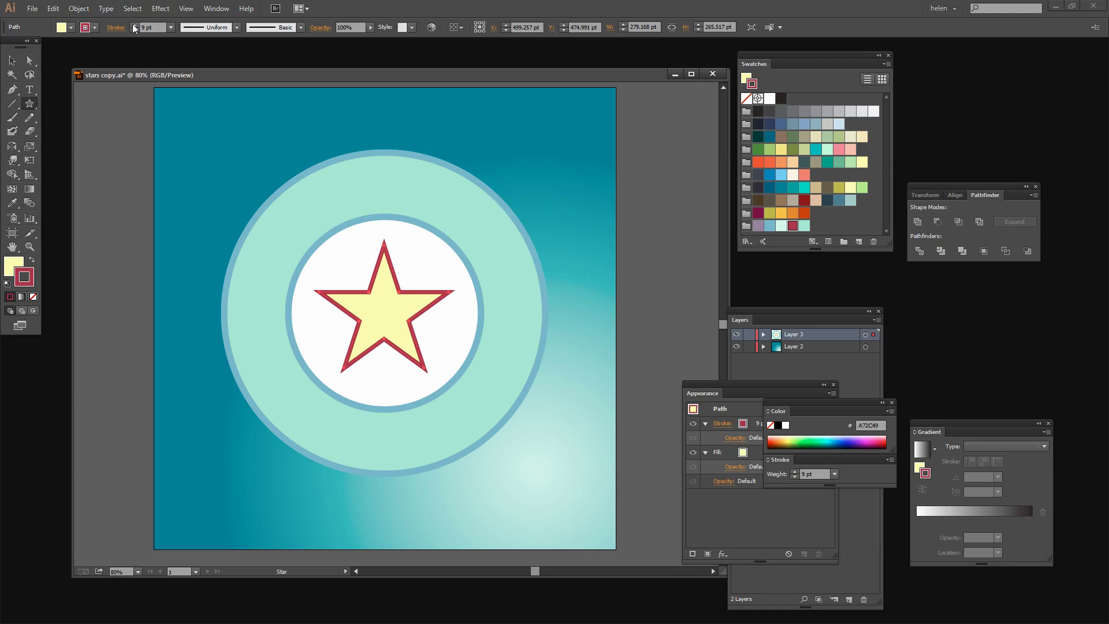
pyautogui.click(134, 25)
pyautogui.click(133, 25)
pyautogui.click(133, 25)
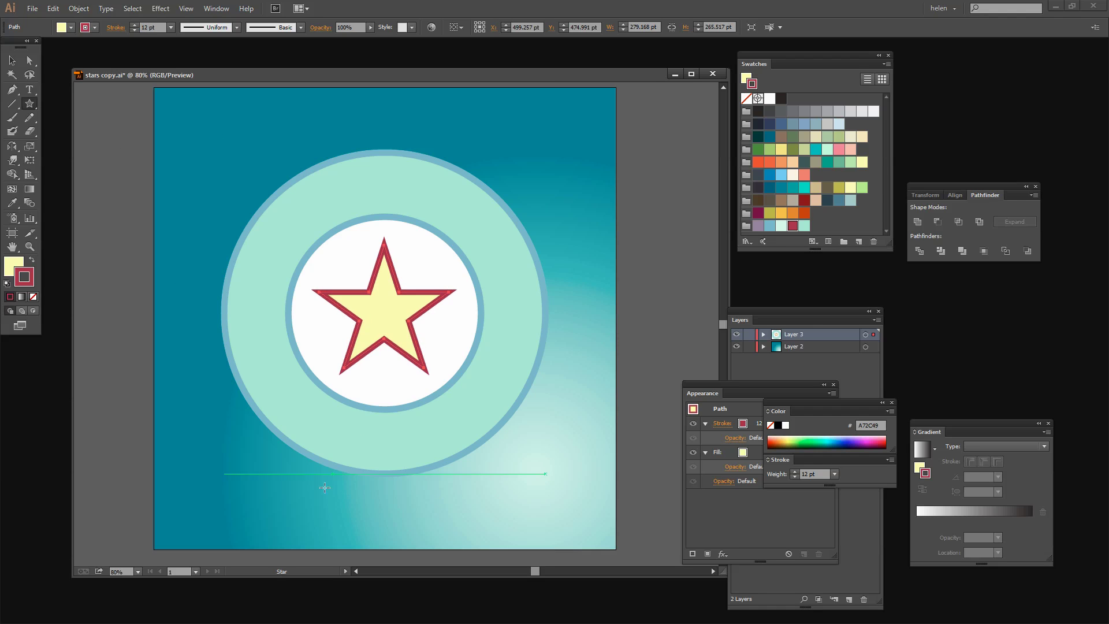
pyautogui.click(12, 60)
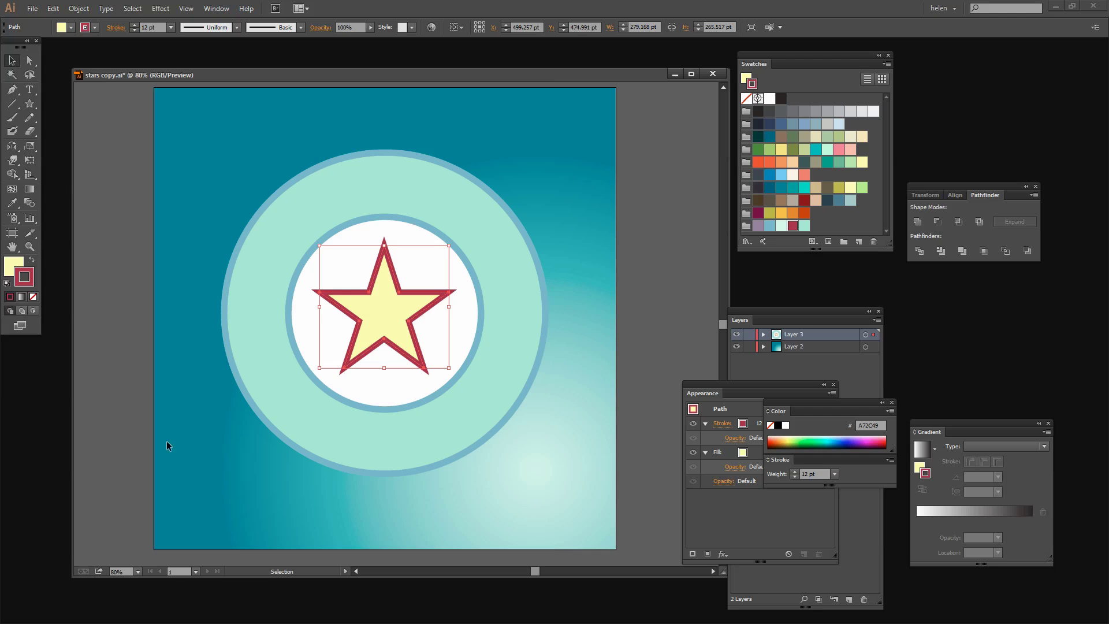
pyautogui.click(216, 539)
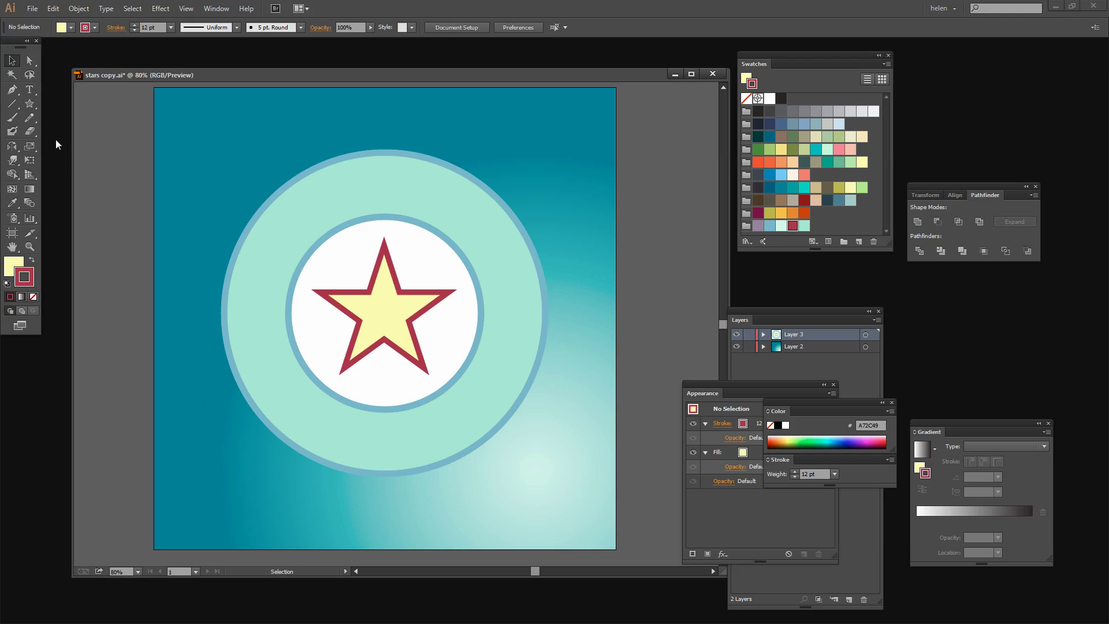
# - Draw a thin unfilled 565 pt circle with default stroke around the ring's middle
pyautogui.click(30, 105)
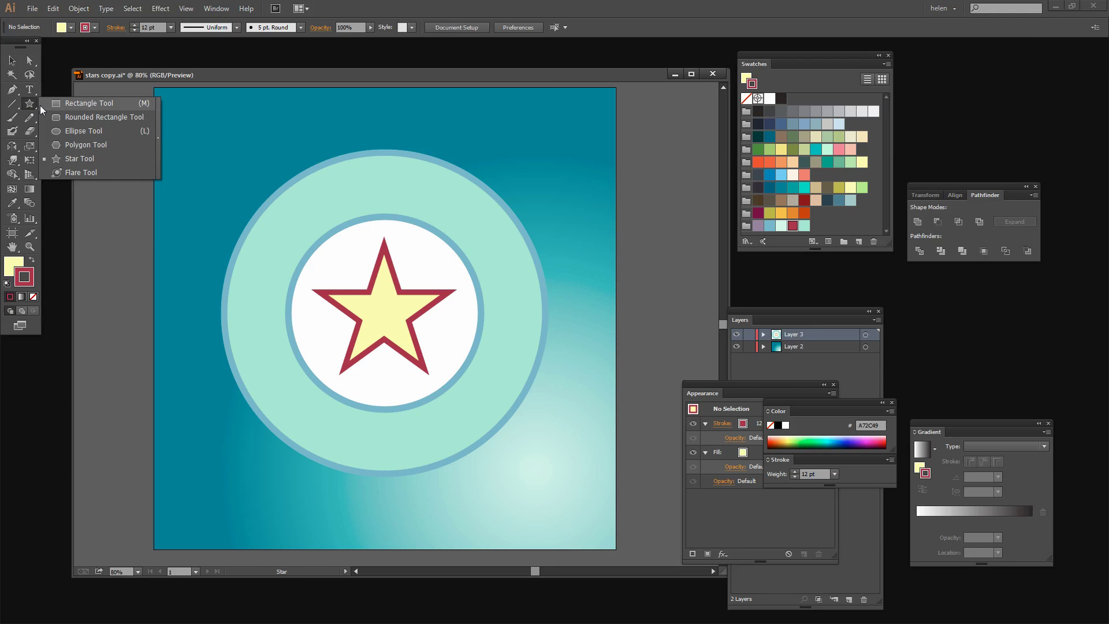
pyautogui.click(74, 130)
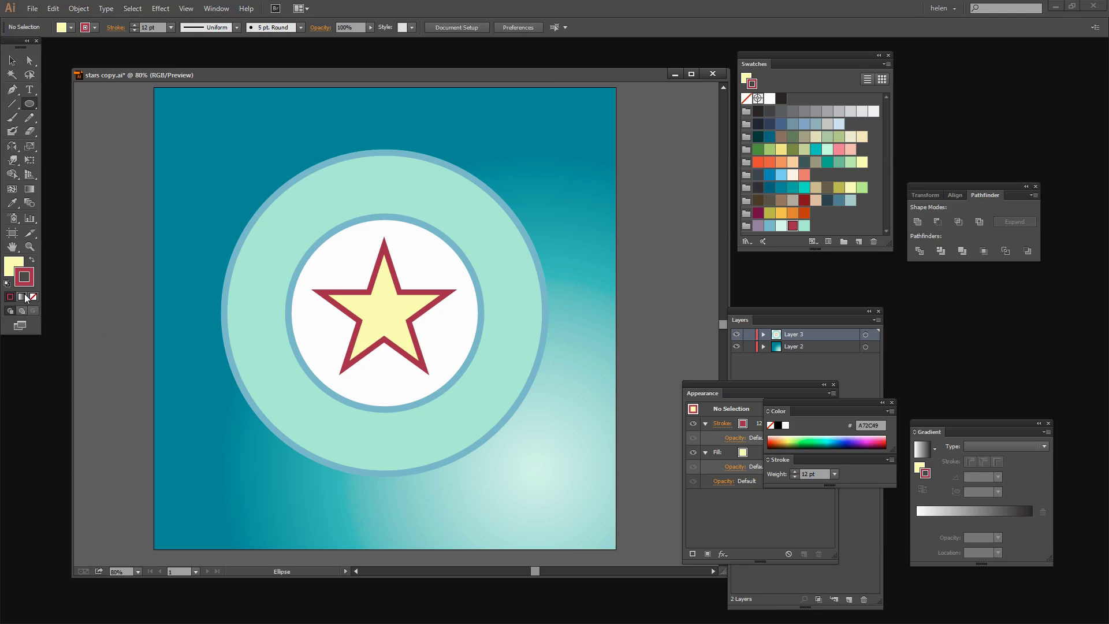
pyautogui.press('d')
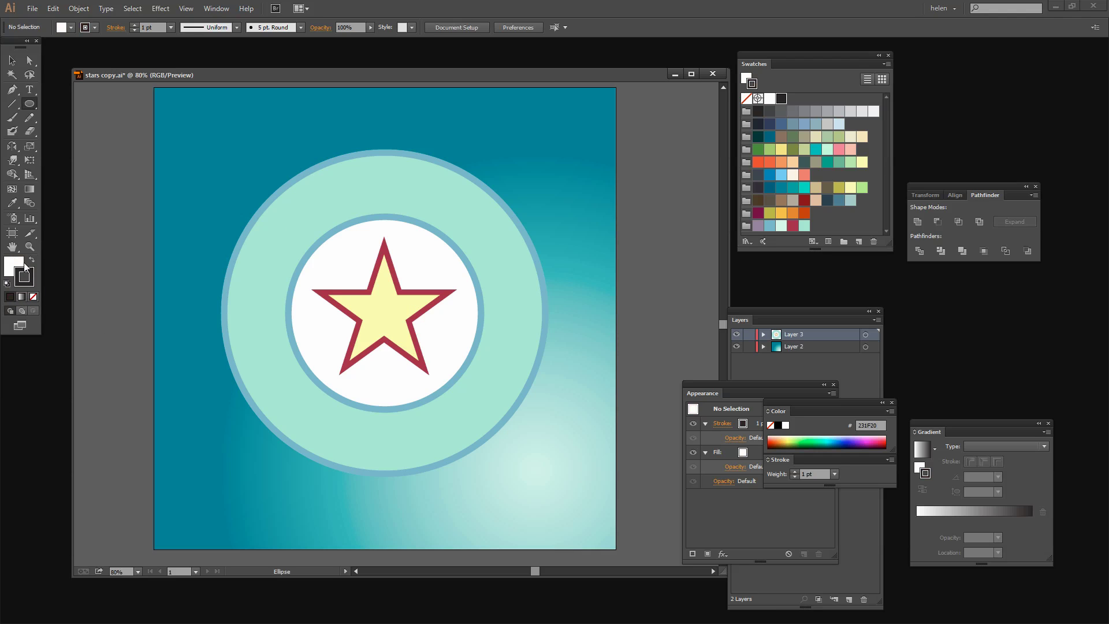
pyautogui.click(33, 297)
pyautogui.moveTo(269, 178)
pyautogui.mouseDown()
pyautogui.moveTo(336, 244)
pyautogui.moveTo(445, 436)
pyautogui.moveTo(427, 443)
pyautogui.moveTo(439, 443)
pyautogui.mouseUp()
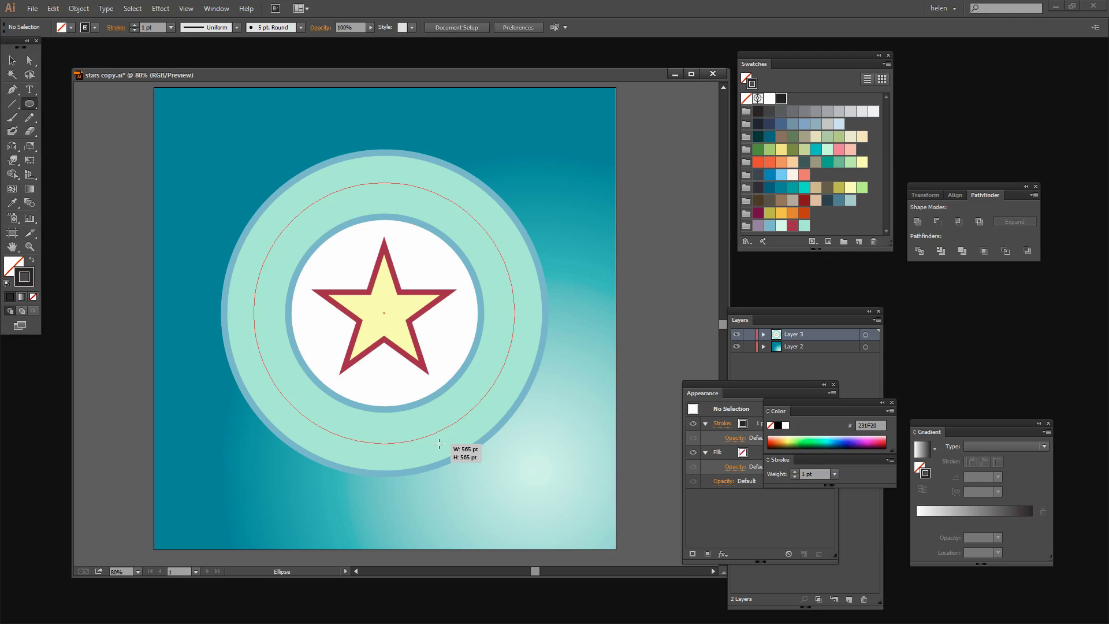
pyautogui.moveTo(439, 444); pyautogui.dragTo(439, 444)
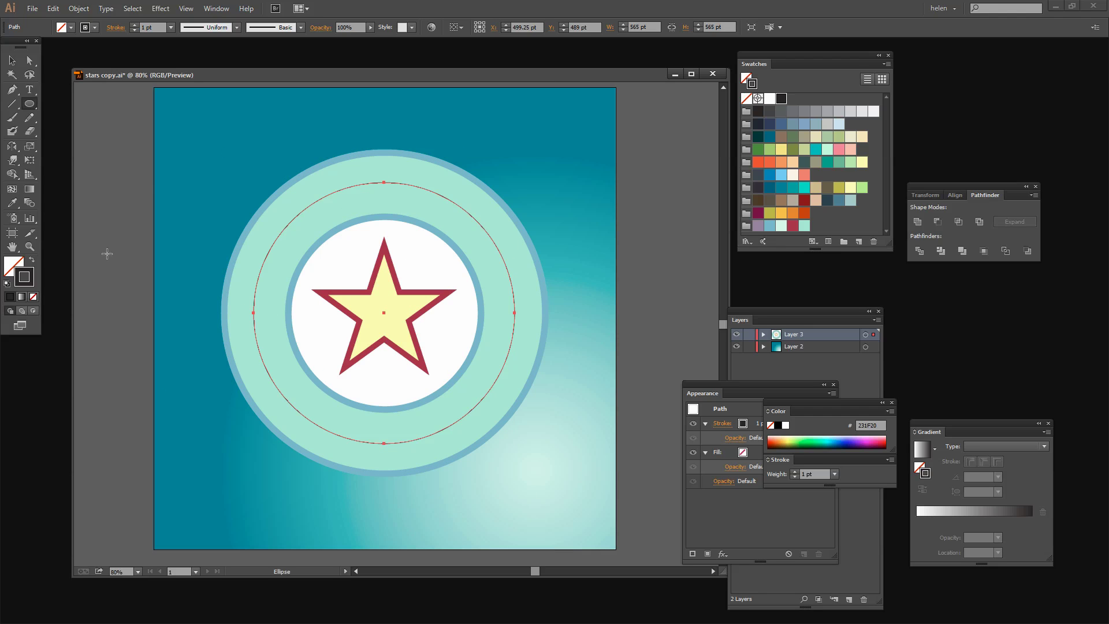
# - Draw a small crimson-filled star with no outline near the page's top-left corner
pyautogui.press('v')
pyautogui.click(189, 451)
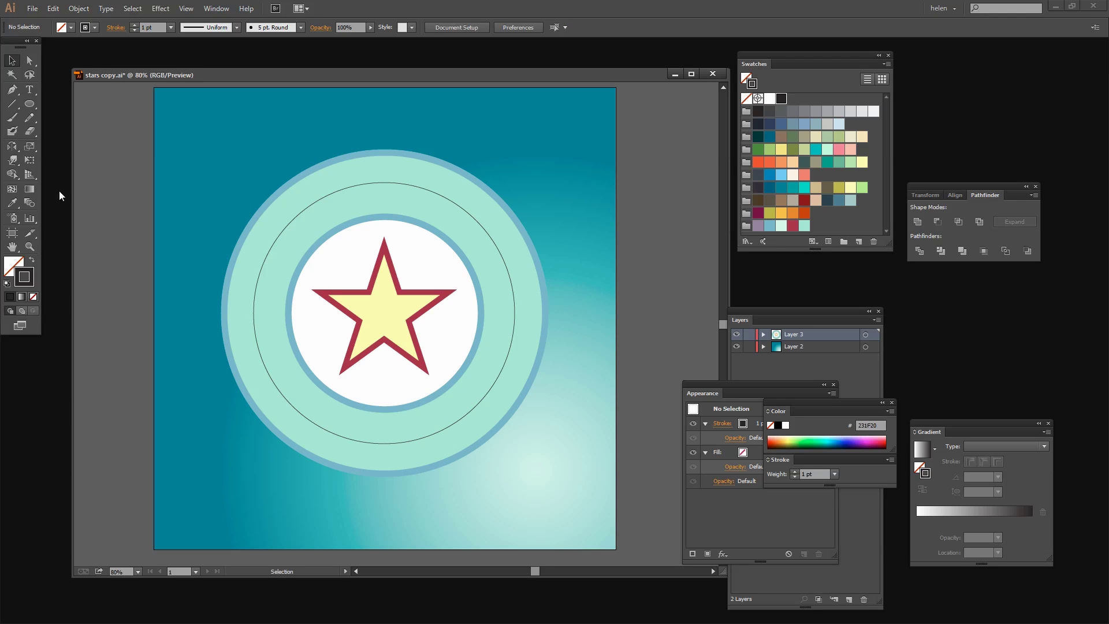
pyautogui.moveTo(34, 106); pyautogui.dragTo(75, 159)
pyautogui.click(32, 260)
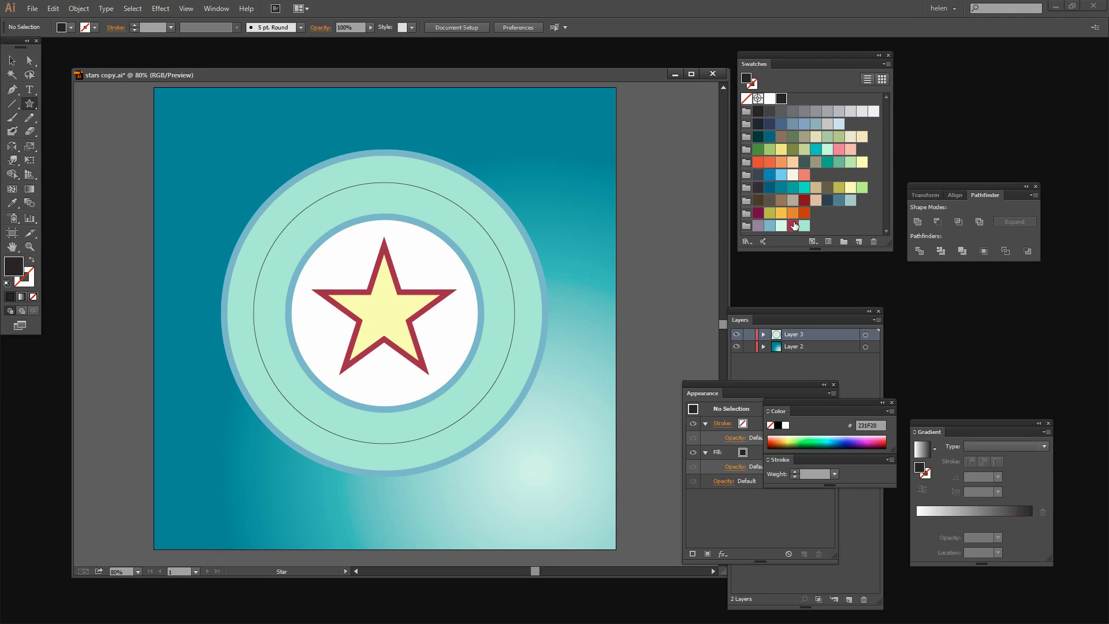
pyautogui.click(792, 225)
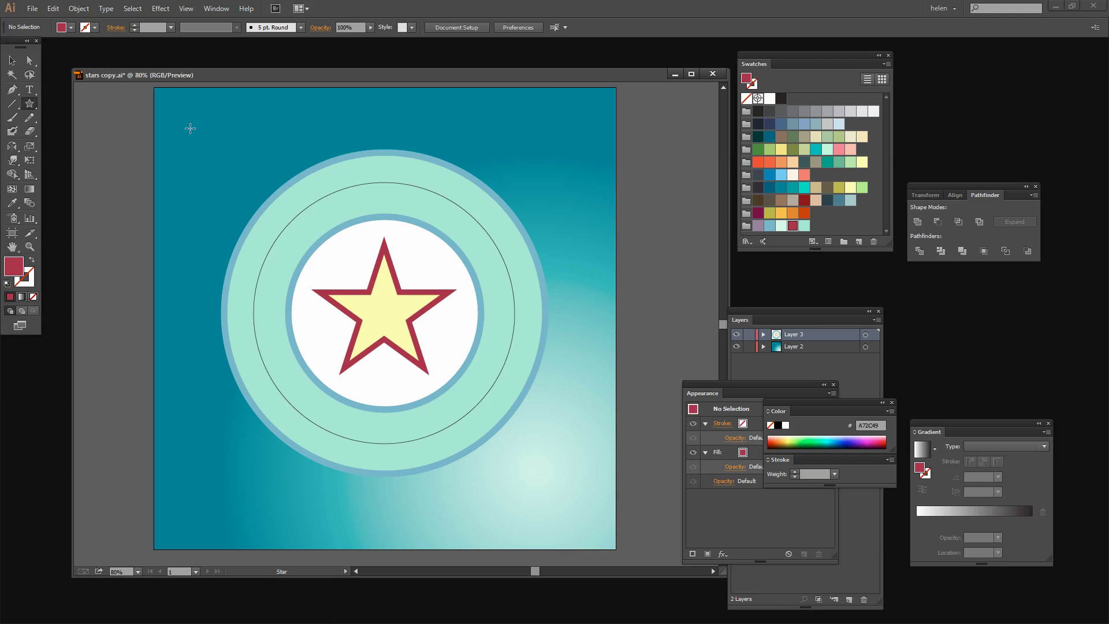
pyautogui.moveTo(183, 112); pyautogui.dragTo(189, 120)
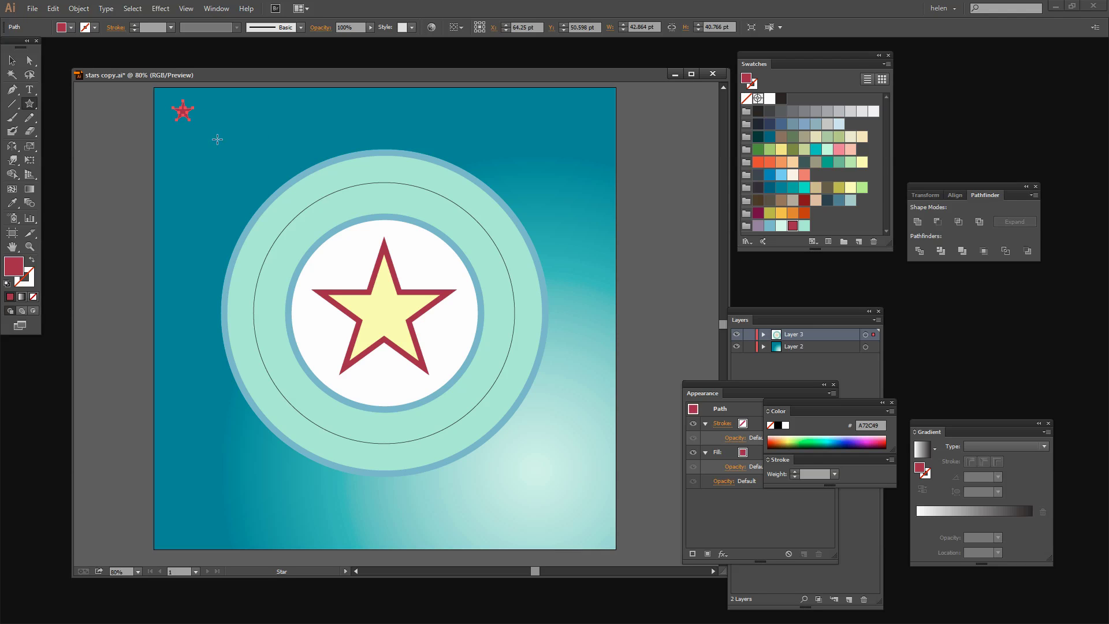
# - Copy the small star across the page top and blend the left and right stars
pyautogui.click(12, 60)
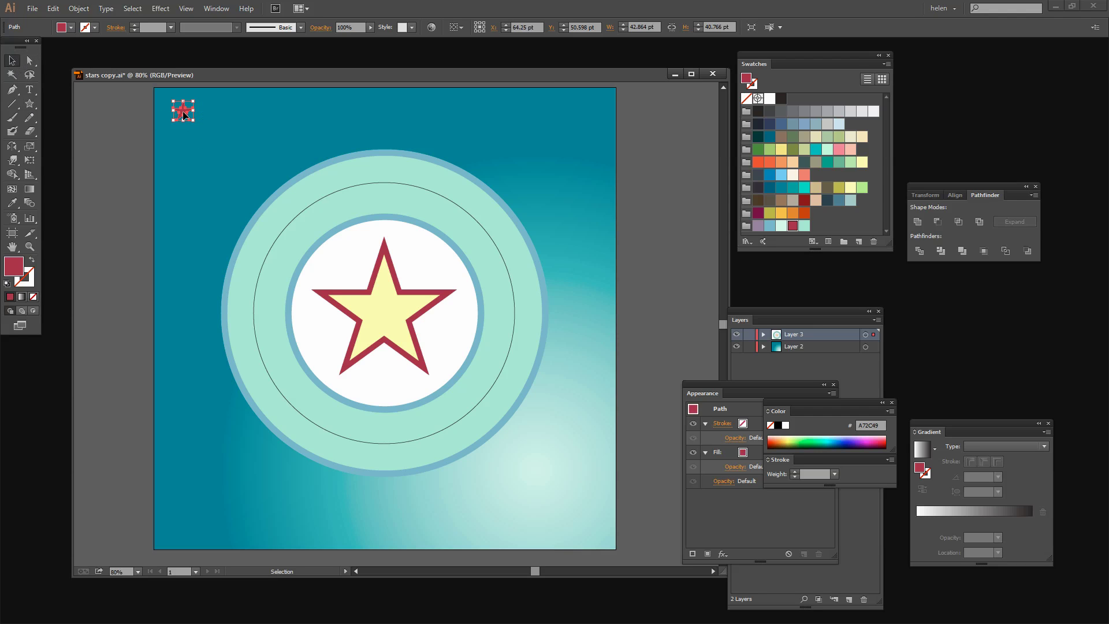
pyautogui.moveTo(184, 115); pyautogui.dragTo(421, 114)
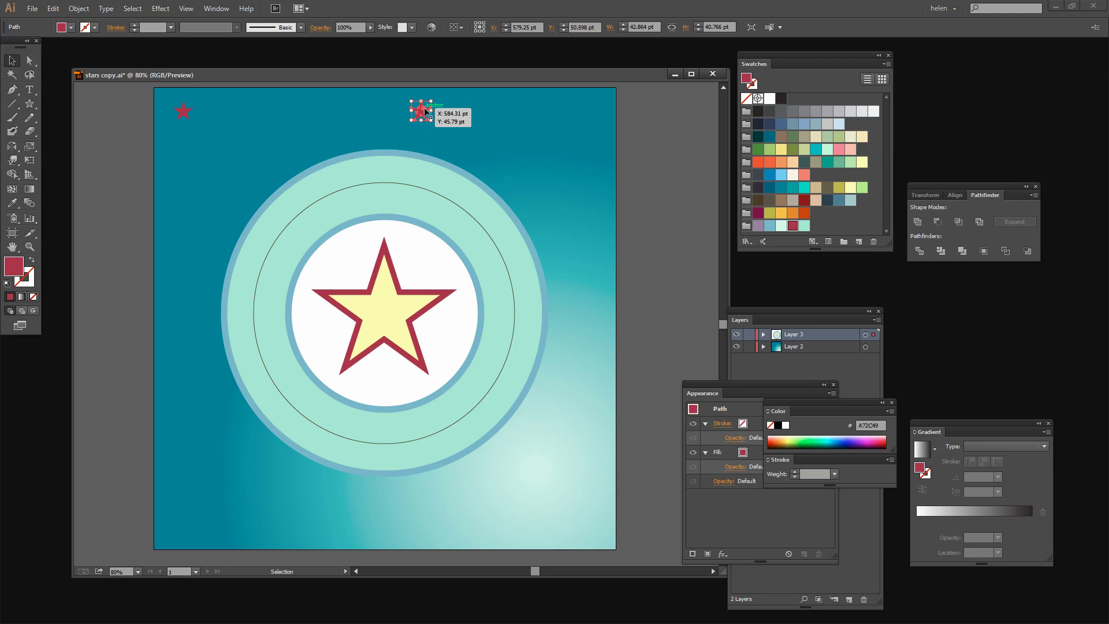
pyautogui.keyDown('shift'); pyautogui.click(182, 114); pyautogui.keyUp('shift')
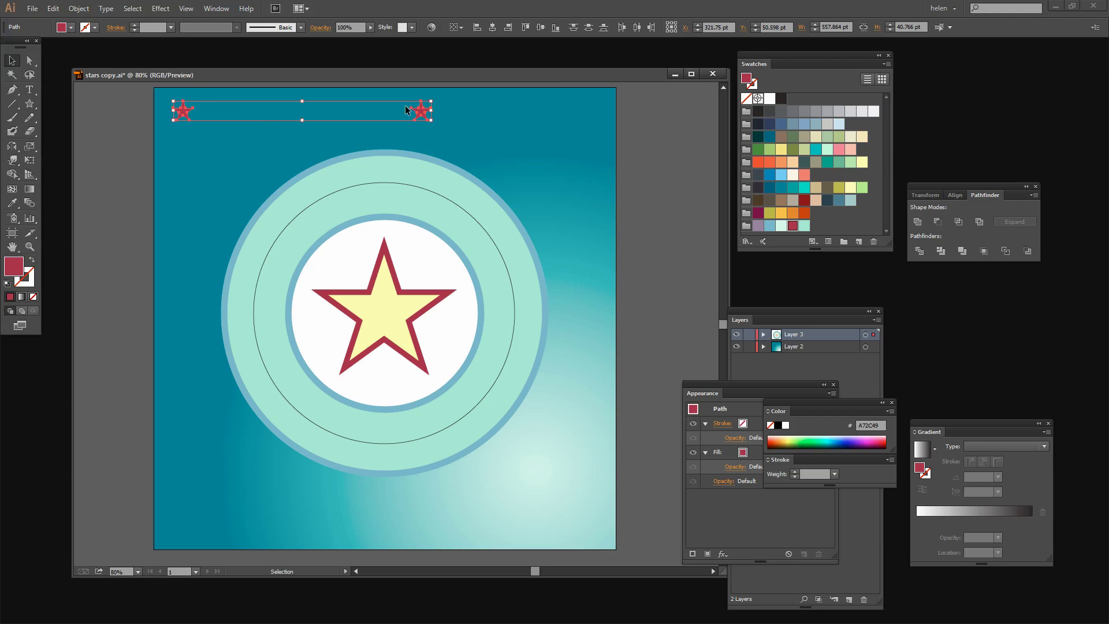
pyautogui.click(30, 203)
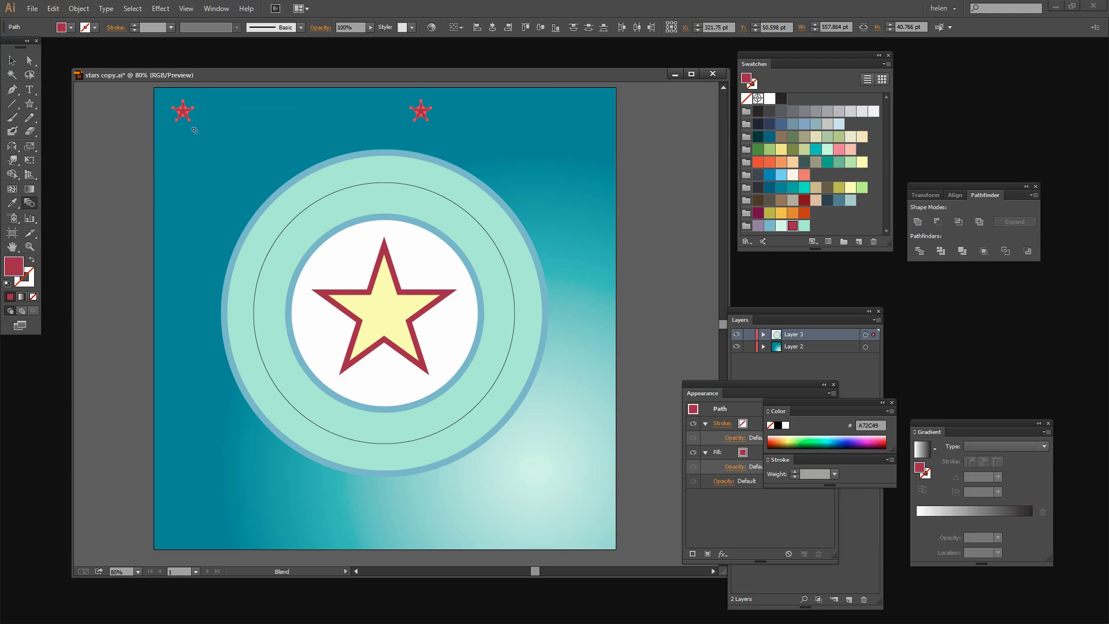
pyautogui.click(183, 113)
pyautogui.click(420, 111)
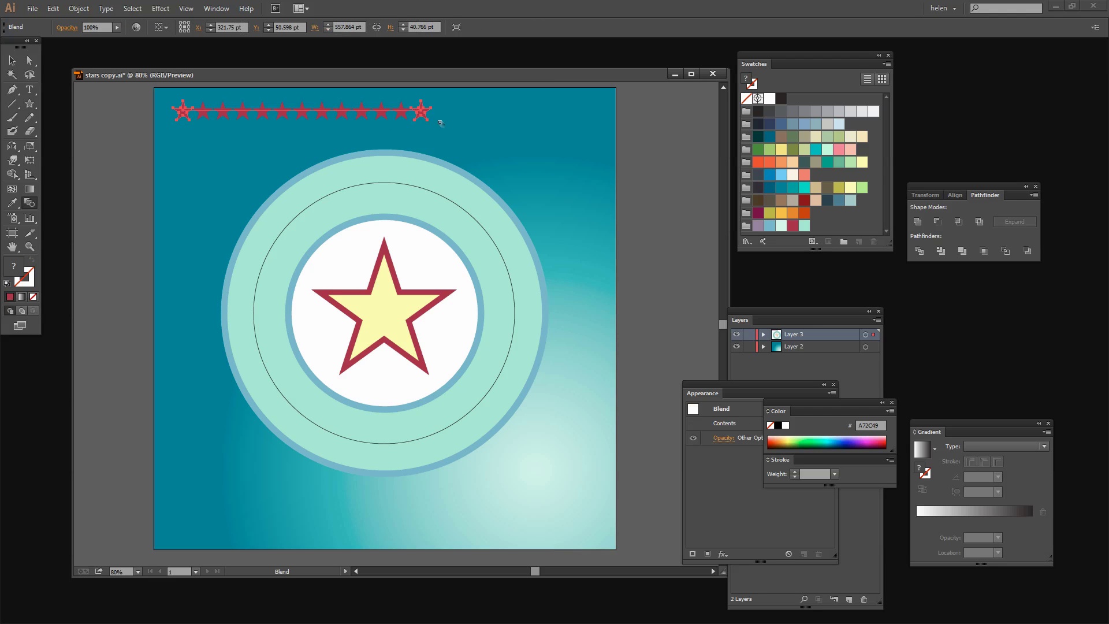
# - Set the blend to Specified Steps of 6, giving eight evenly spaced stars, then deselect
pyautogui.doubleClick(30, 204)
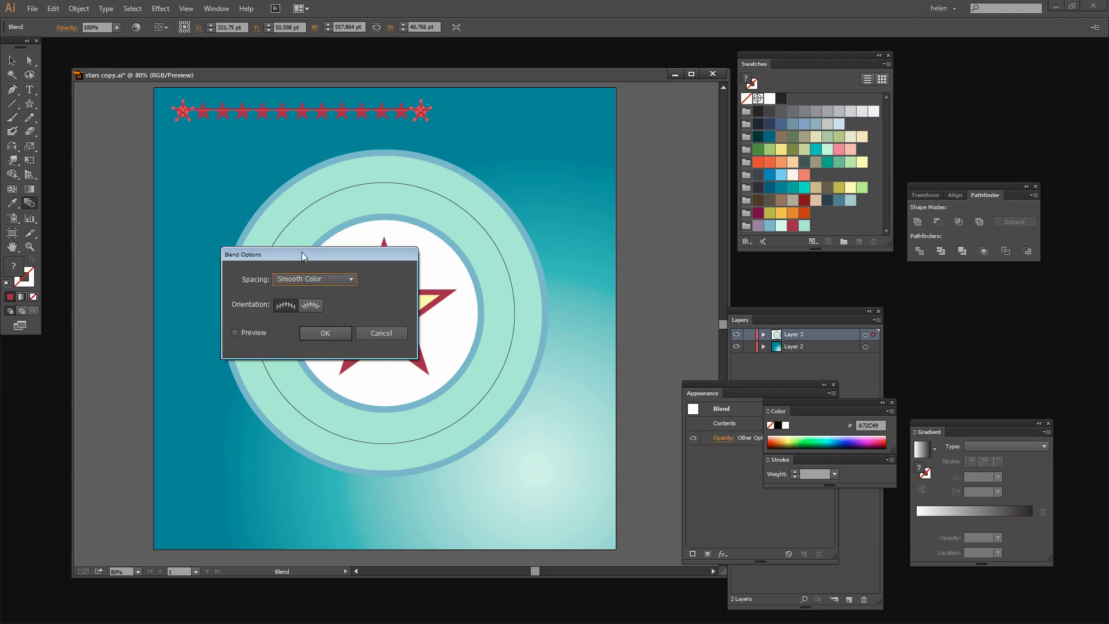
pyautogui.moveTo(301, 251); pyautogui.dragTo(273, 262)
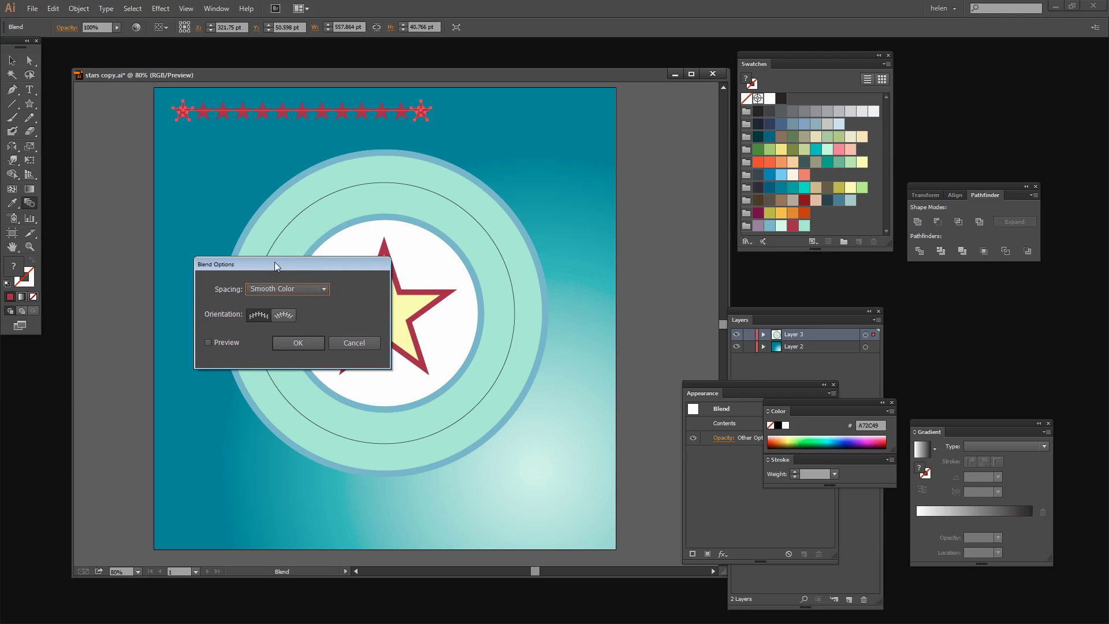
pyautogui.click(206, 342)
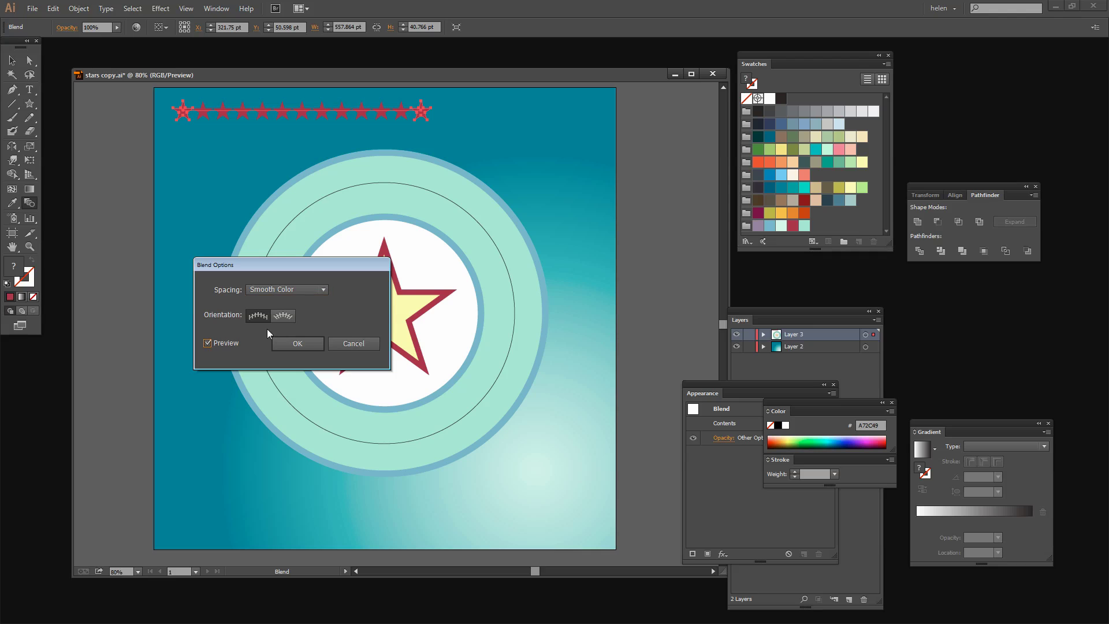
pyautogui.click(313, 288)
pyautogui.click(306, 311)
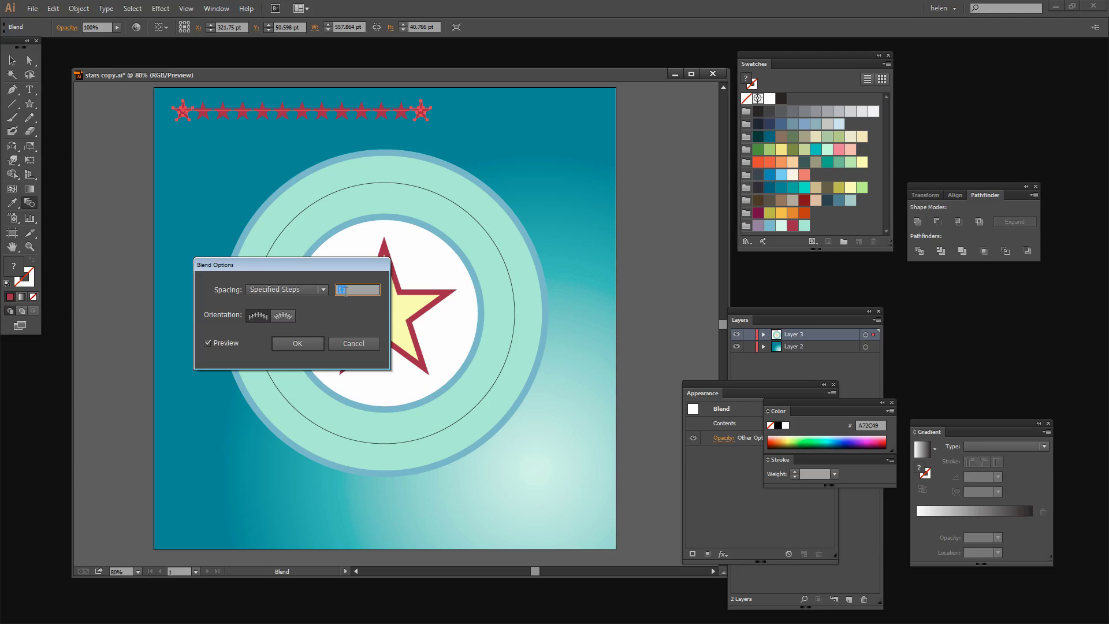
pyautogui.click(365, 295)
pyautogui.press('Down')
pyautogui.press('Down')
pyautogui.click(298, 343)
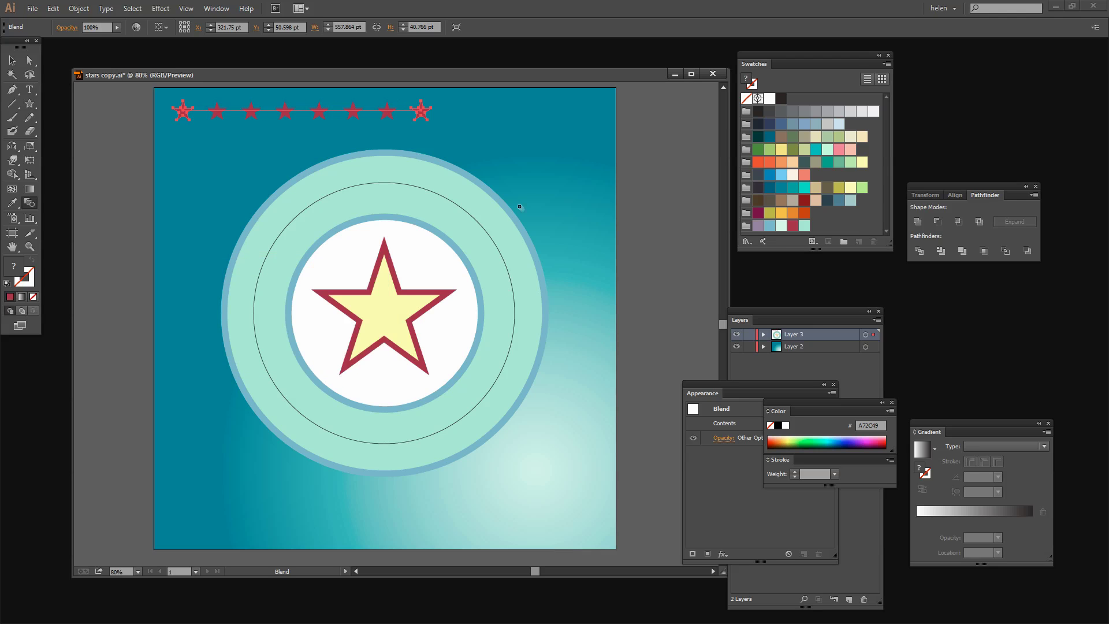
pyautogui.click(11, 60)
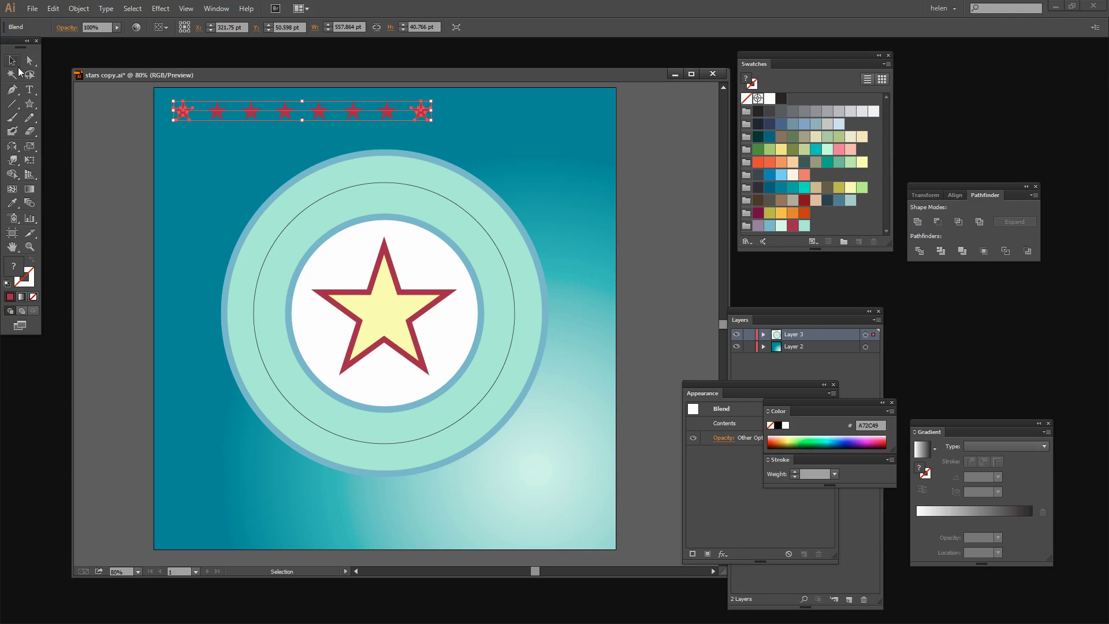
pyautogui.click(171, 157)
pyautogui.click(285, 110)
pyautogui.click(549, 196)
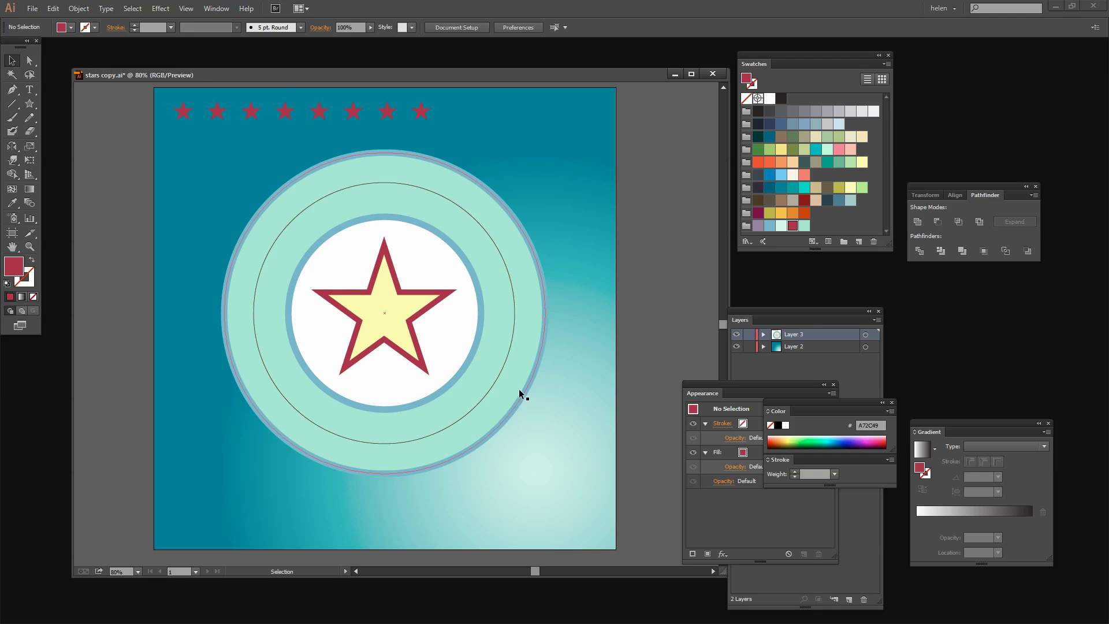
# - Select the thin inner circle and cut it at its leftmost anchor with the Scissors tool
pyautogui.click(514, 322)
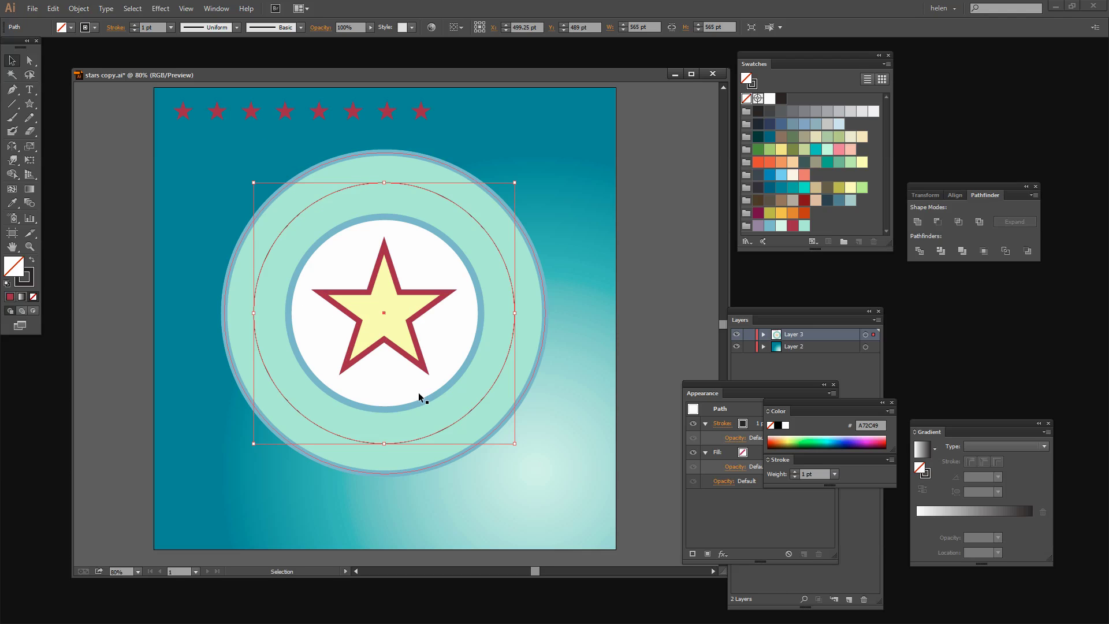
pyautogui.click(33, 132)
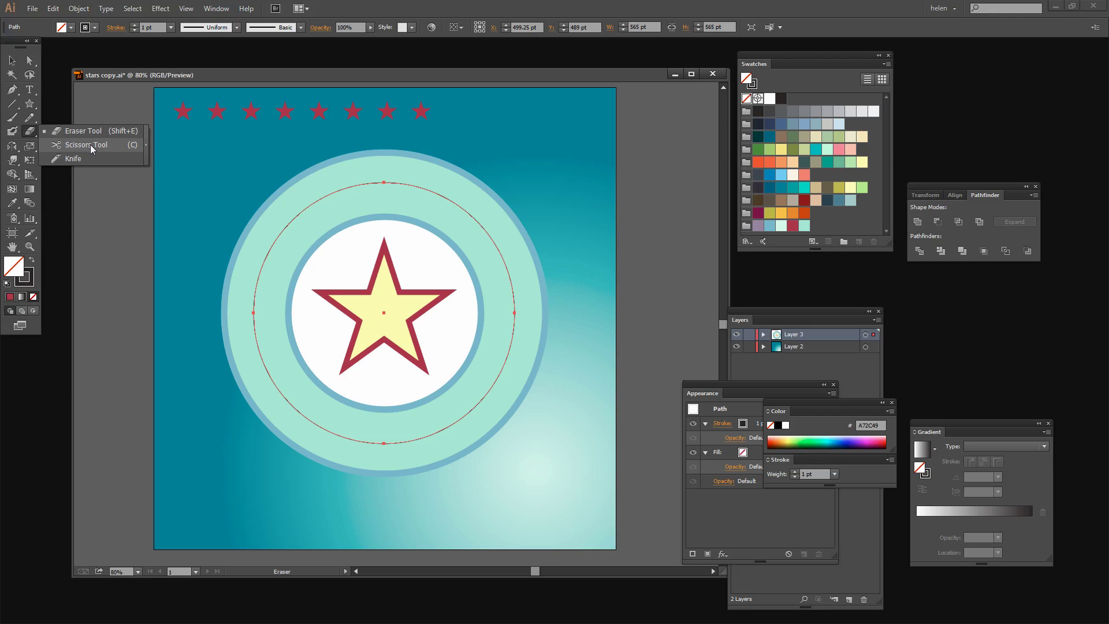
pyautogui.click(90, 144)
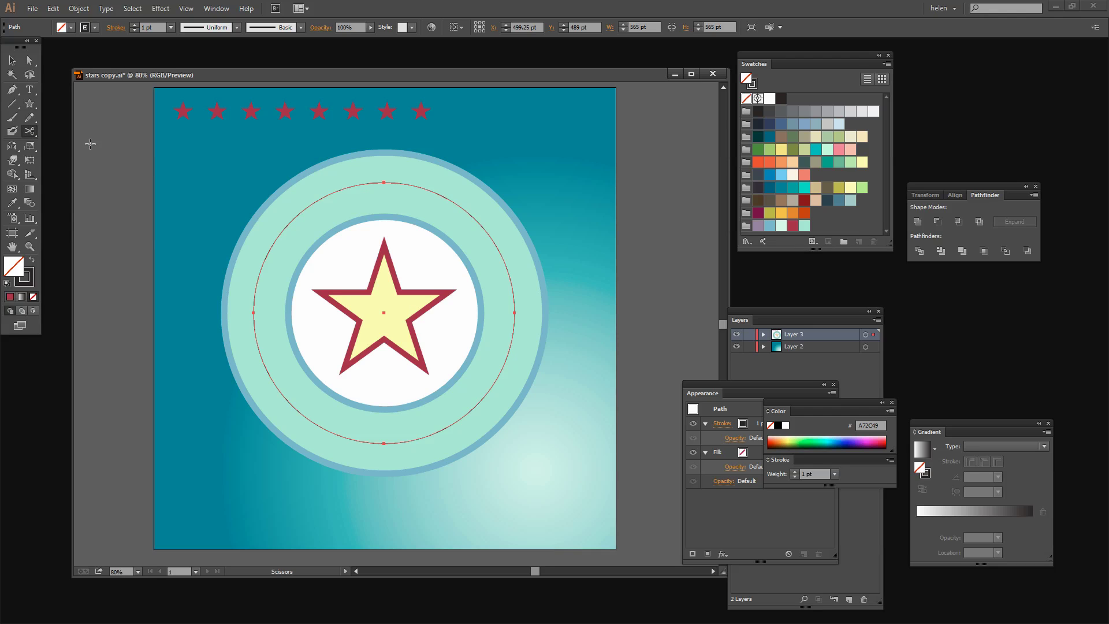
pyautogui.click(253, 312)
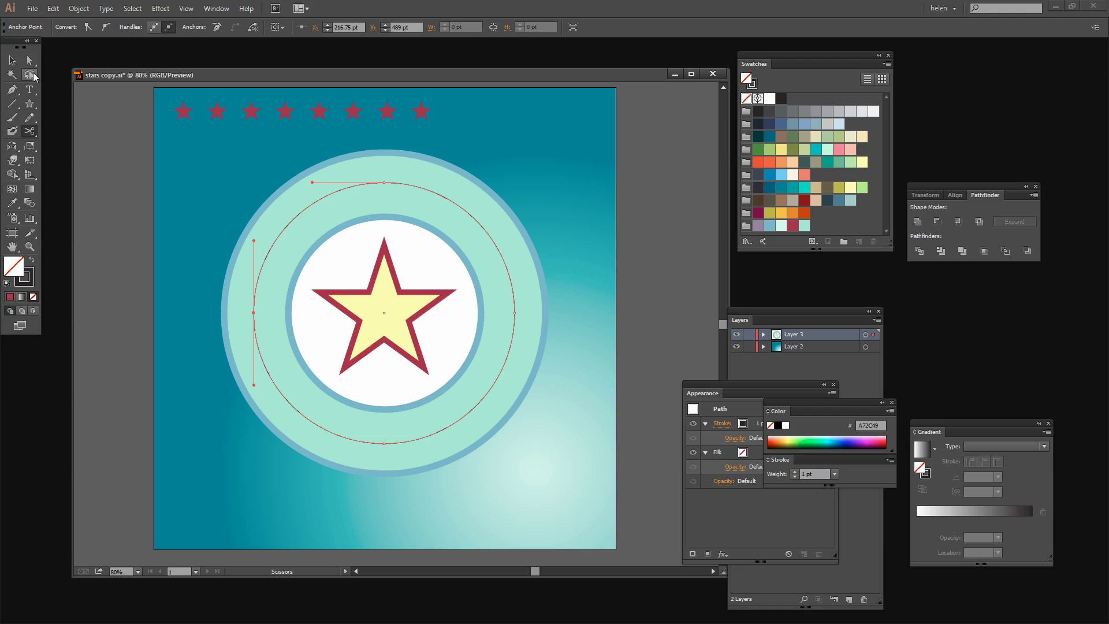
# - Replace the star blend's spine with the thin inner circle so the maroon stars wrap around it
pyautogui.click(9, 61)
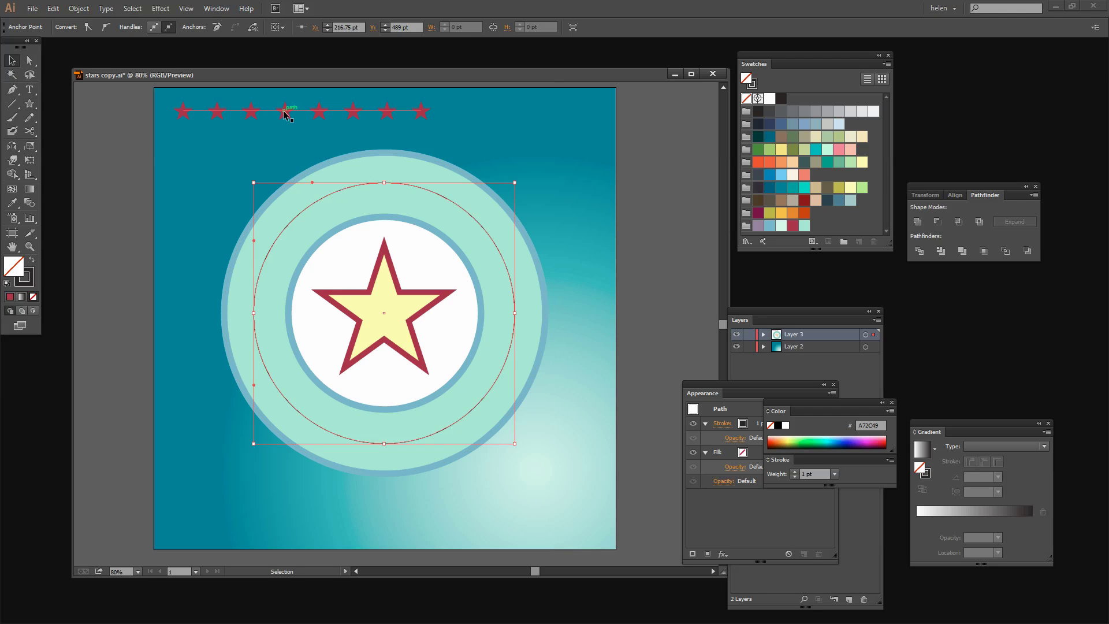
pyautogui.press('shift')
pyautogui.keyDown('shift'); pyautogui.click(283, 113); pyautogui.keyUp('shift')
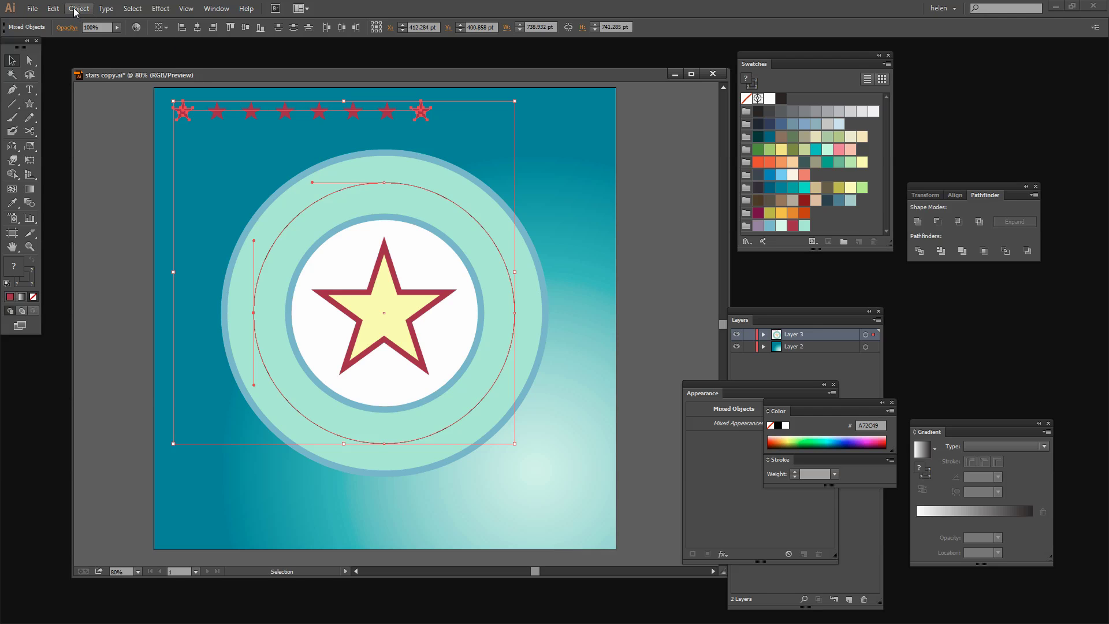
pyautogui.click(75, 9)
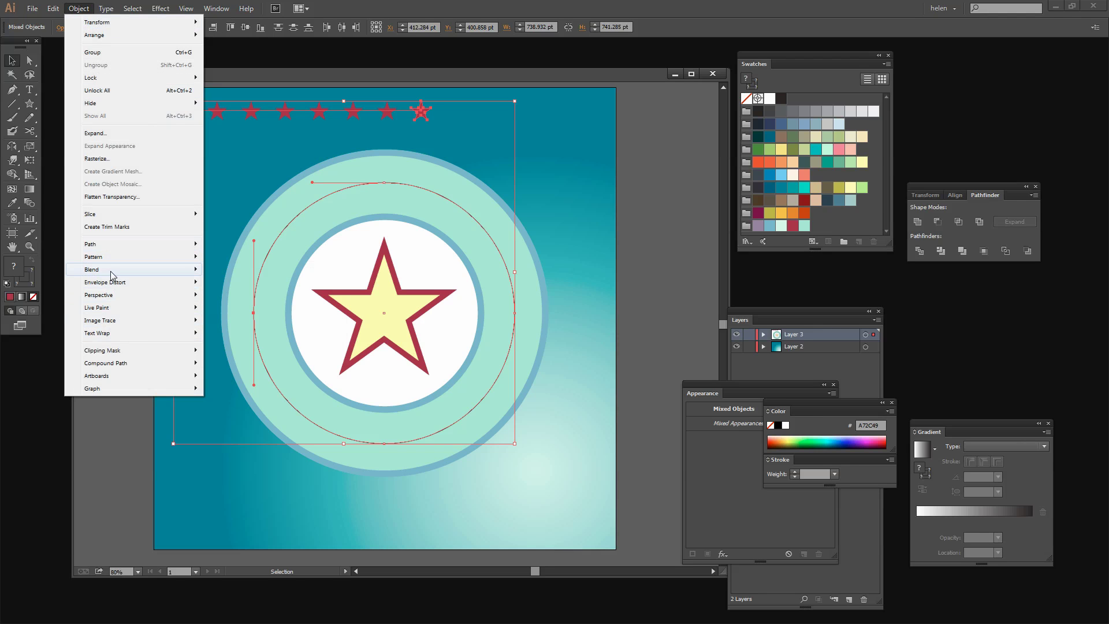
pyautogui.moveTo(109, 272)
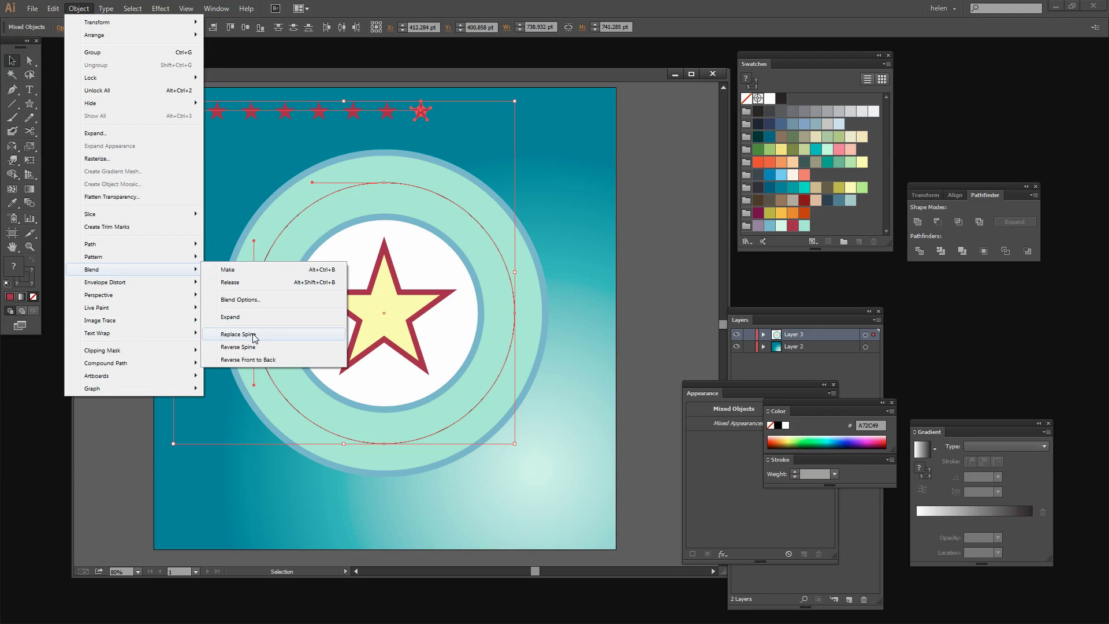
pyautogui.click(251, 338)
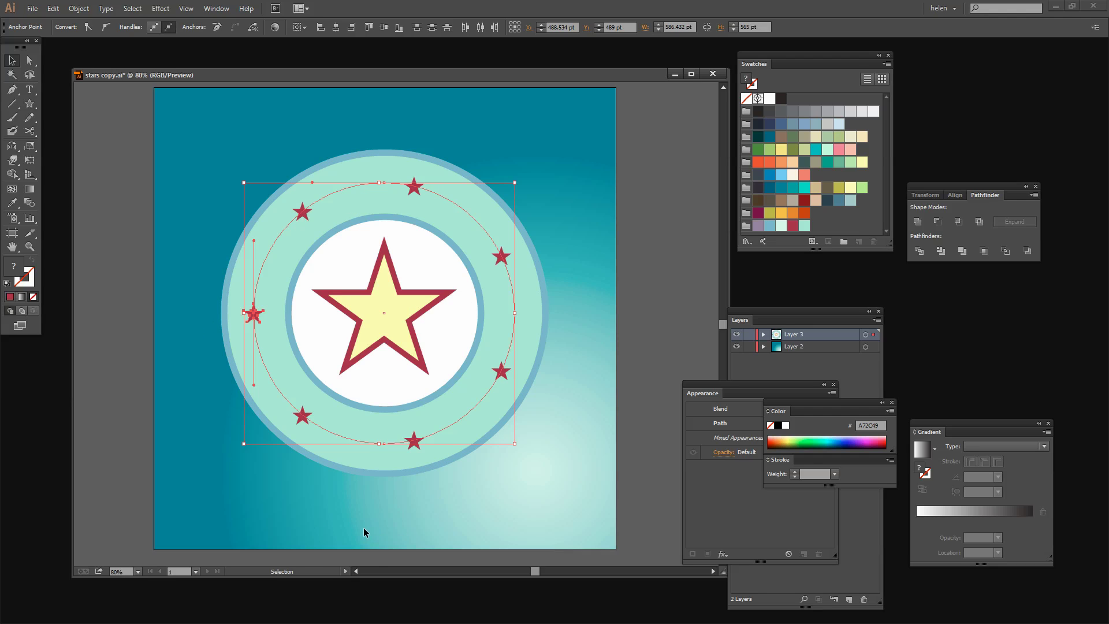
# - Set the star blend to 29 specified steps, previewing until the stars evenly encircle the ring
pyautogui.doubleClick(29, 204)
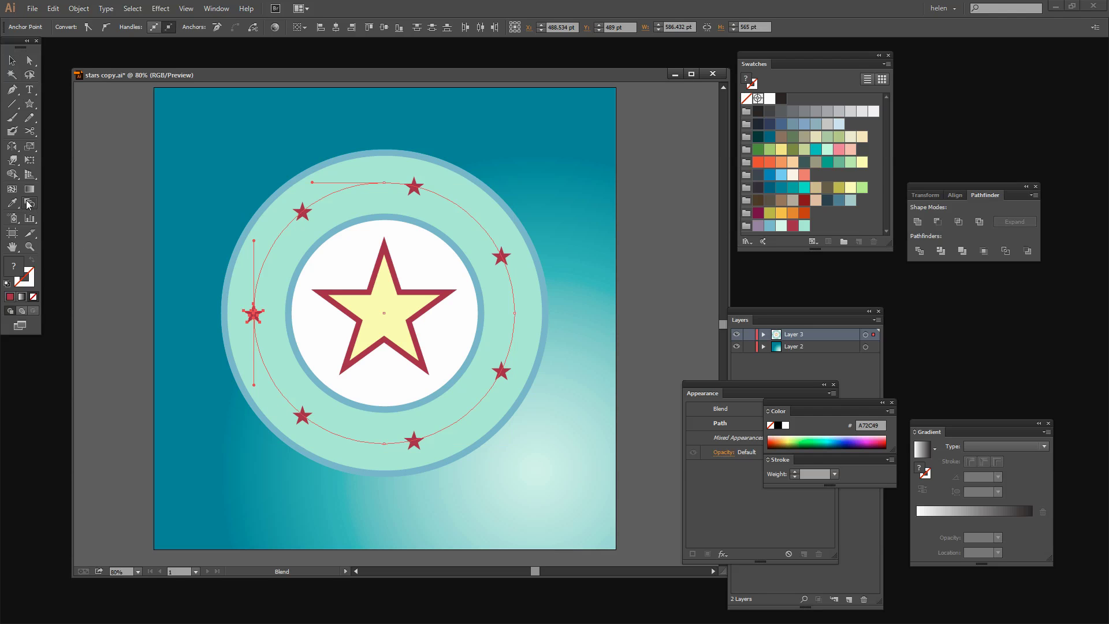
pyautogui.moveTo(238, 265); pyautogui.dragTo(536, 147)
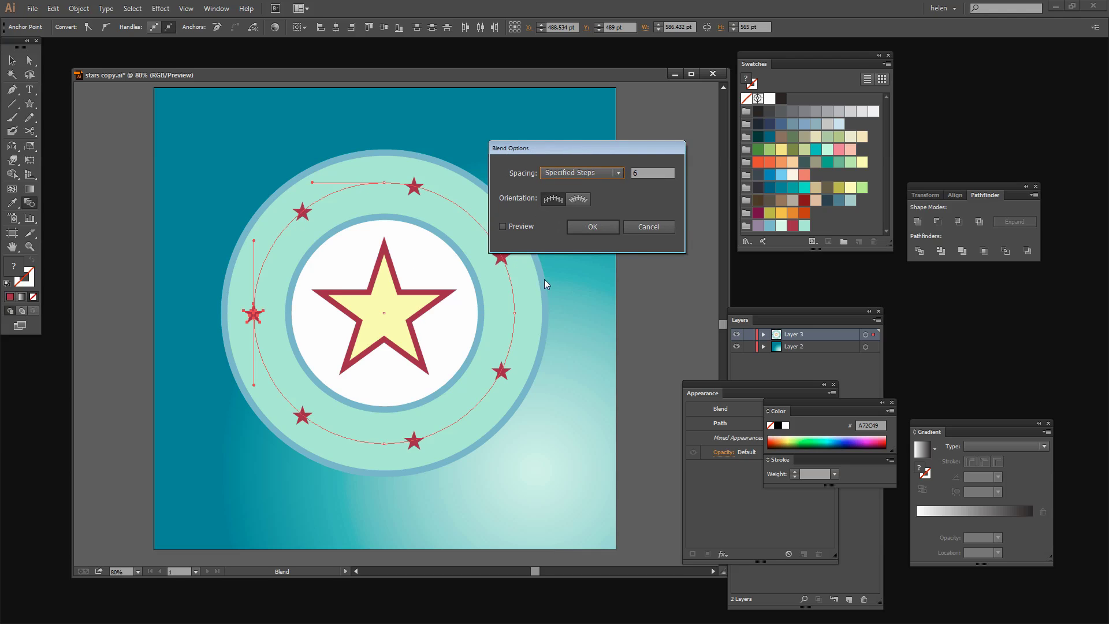
pyautogui.click(504, 227)
pyautogui.moveTo(586, 146); pyautogui.dragTo(630, 170)
pyautogui.click(679, 196)
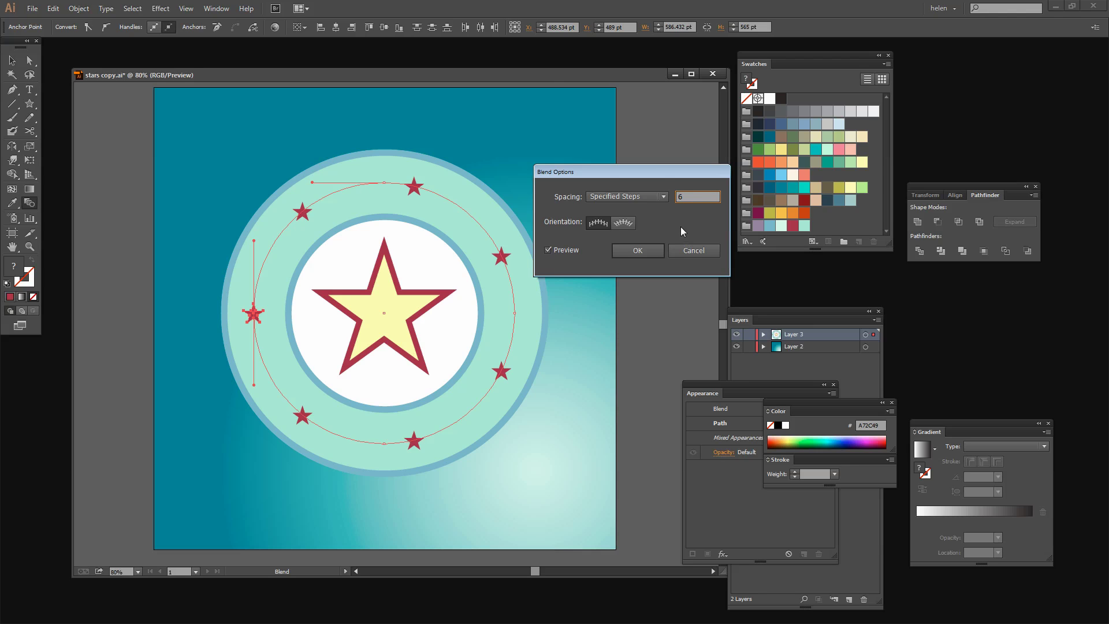
pyautogui.press('Up')
pyautogui.press('Up')
pyautogui.press('Up')
pyautogui.press('Up')
pyautogui.press('Up')
pyautogui.press('Up')
pyautogui.press('Up')
pyautogui.press('Up')
pyautogui.press('Up')
pyautogui.press('Up')
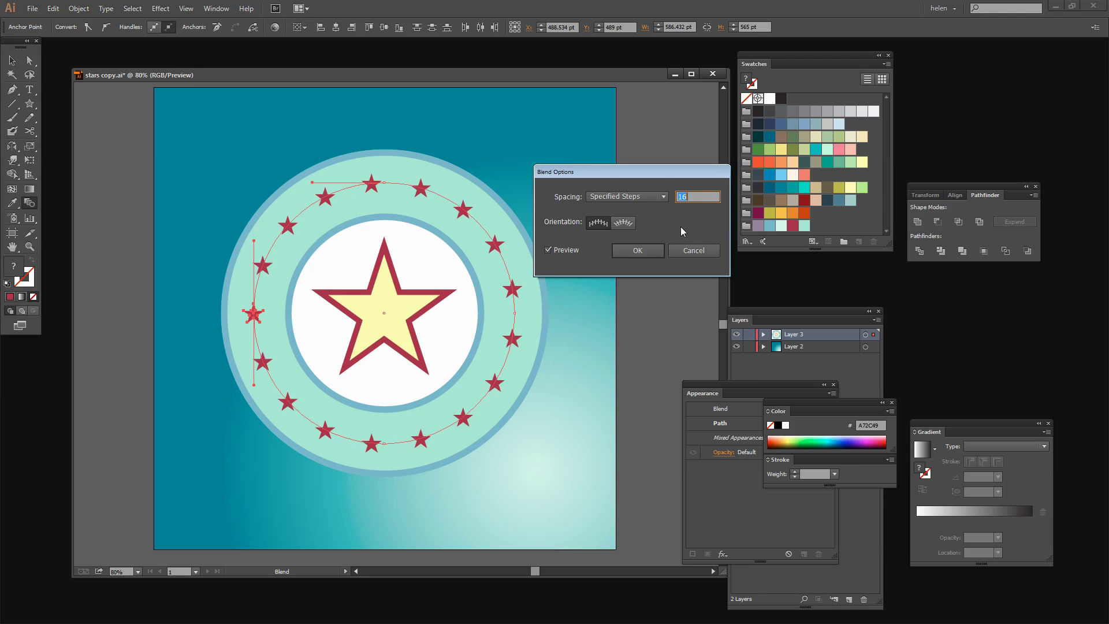
pyautogui.press('Up')
pyautogui.press('Up')
pyautogui.press('Up')
pyautogui.press('Up')
pyautogui.press('Up')
pyautogui.press('Up')
pyautogui.press('Up')
pyautogui.press('Up')
pyautogui.press('Up')
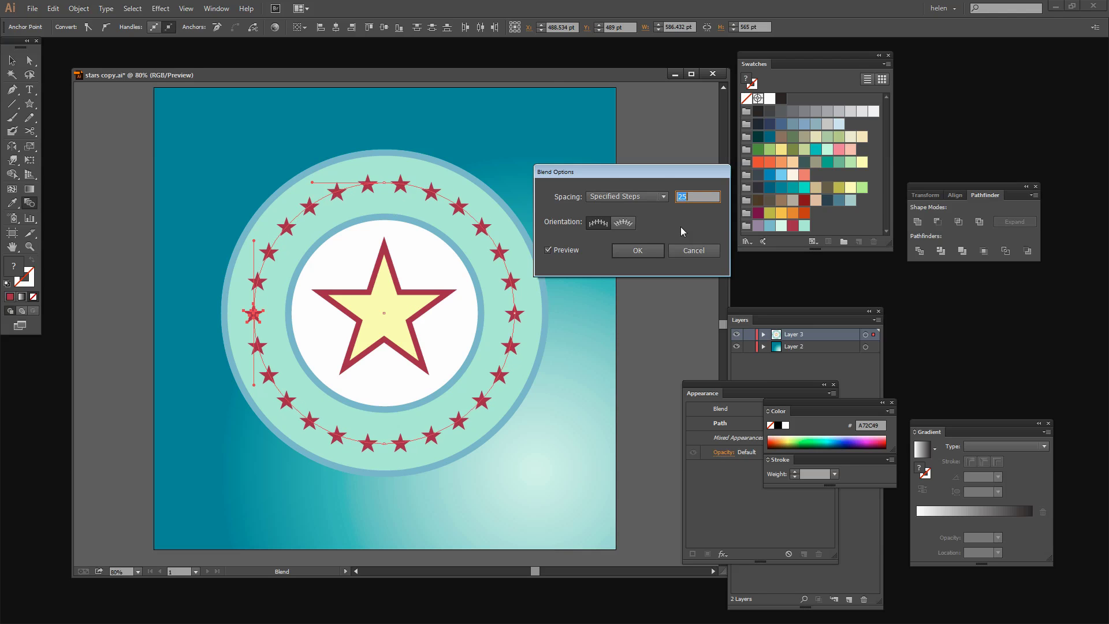
pyautogui.press('Up')
pyautogui.press('Up')
pyautogui.press('Up')
pyautogui.press('Up')
pyautogui.press('Up')
pyautogui.press('Up')
pyautogui.press('Up')
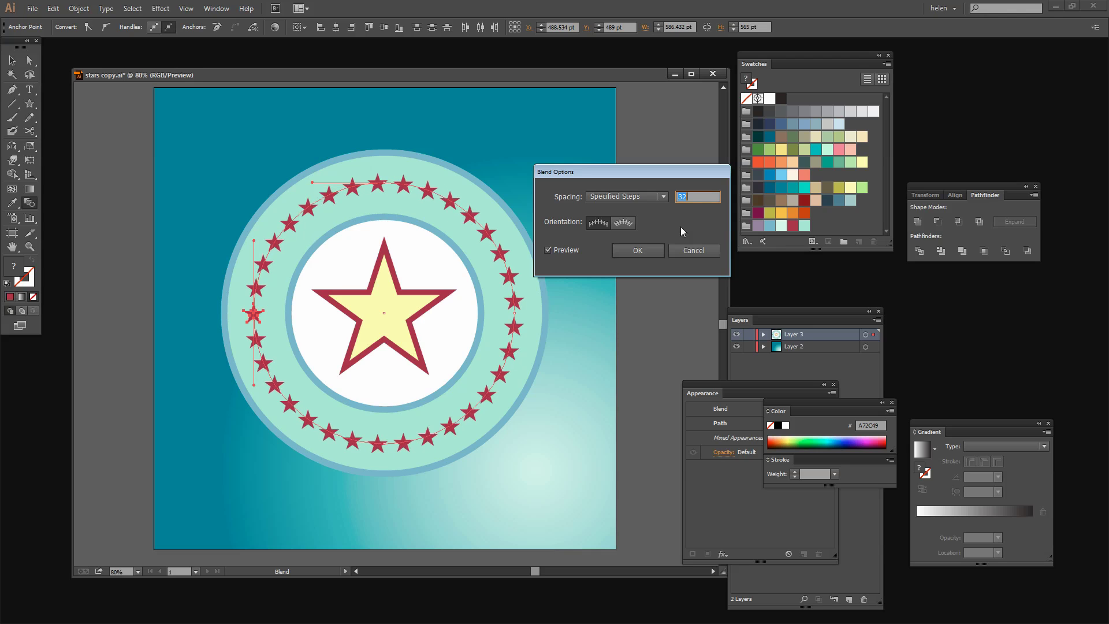
pyautogui.press('Down')
pyautogui.press('Down')
pyautogui.press('Down')
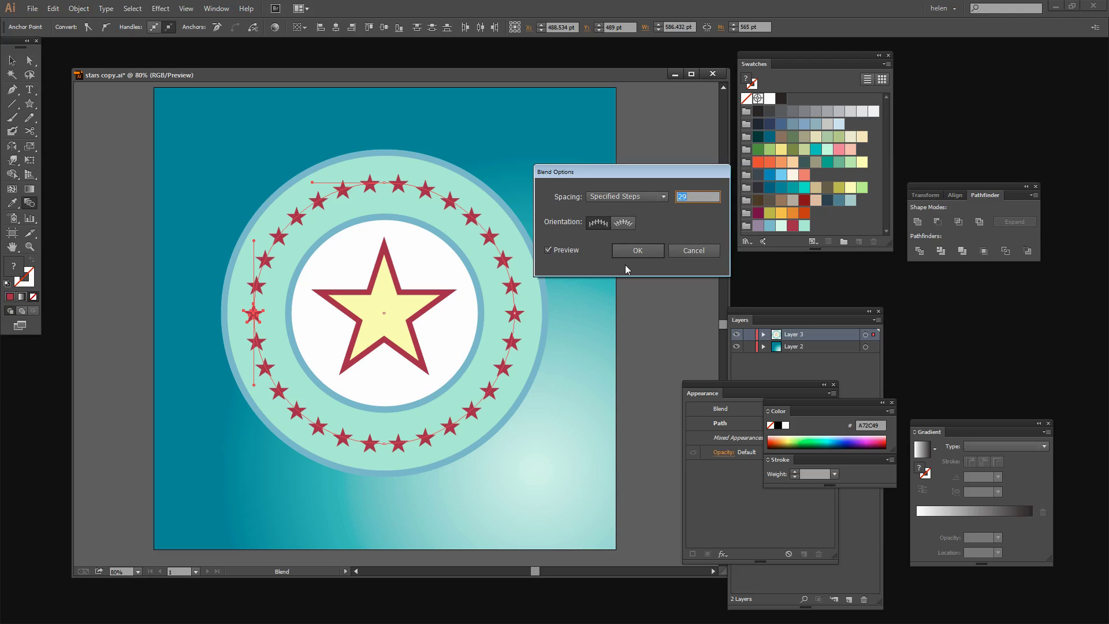
pyautogui.click(632, 248)
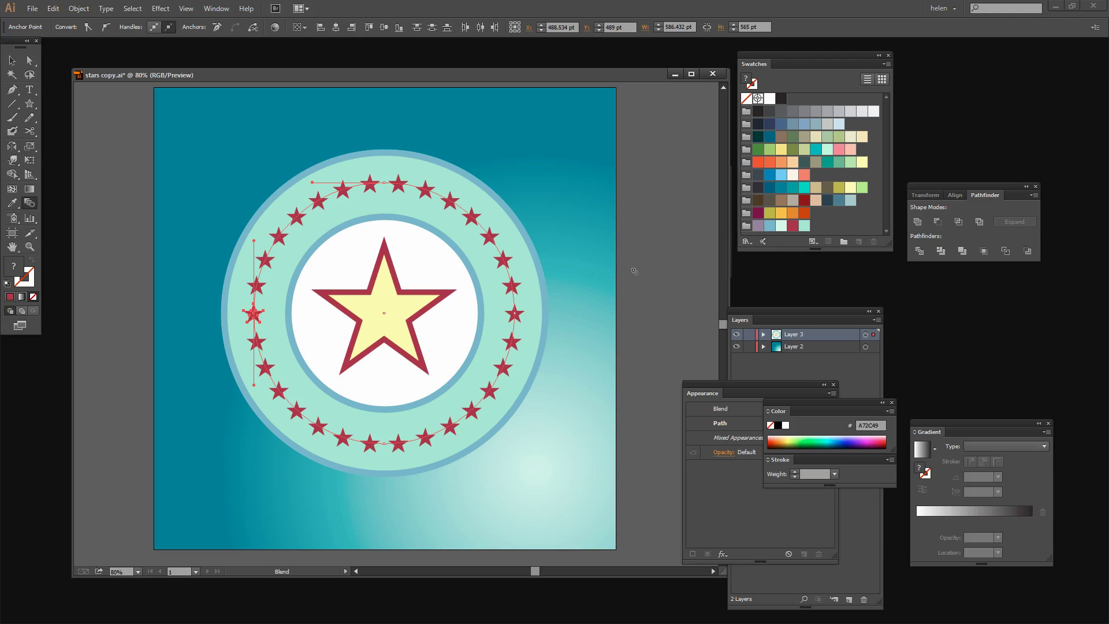
pyautogui.click(11, 60)
pyautogui.click(202, 512)
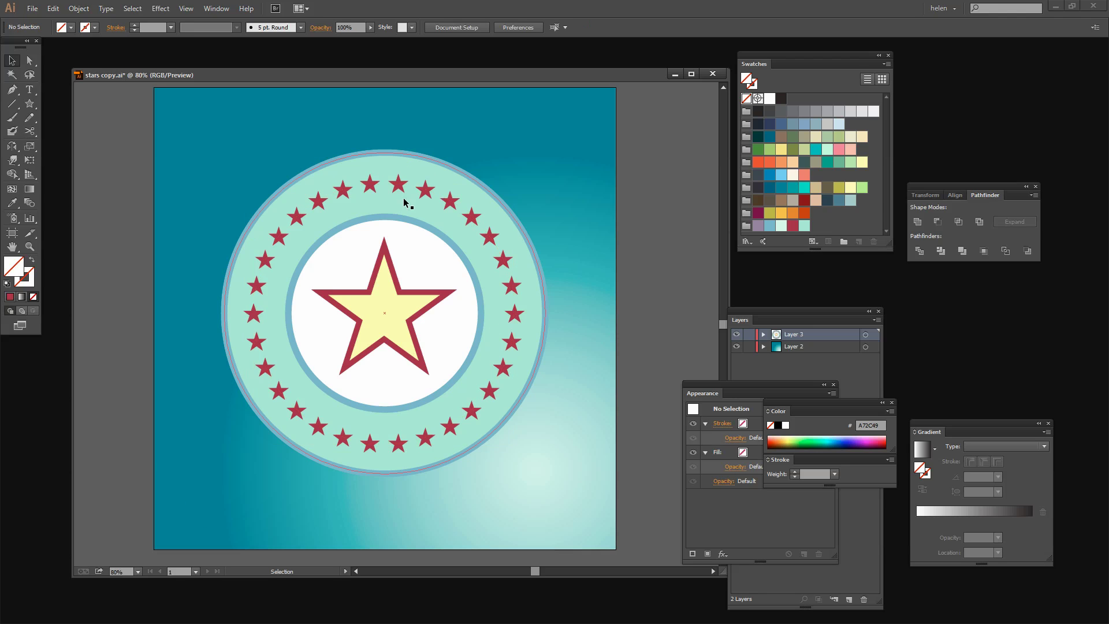